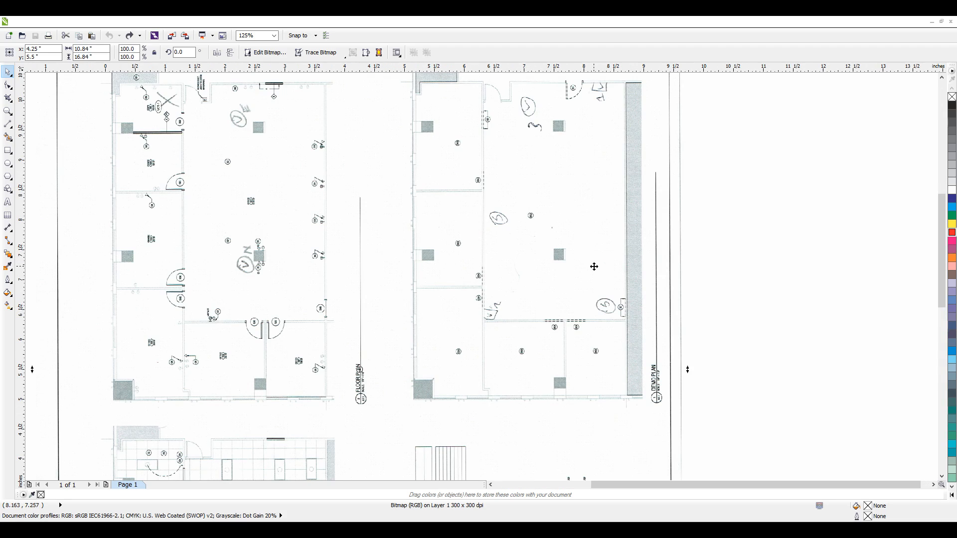
Step: Move the floor plan bitmap freehand so its centre is at about X 3.95 in, Y 5.93 in, and leave it selected
scroll(593, 278, down, 2)
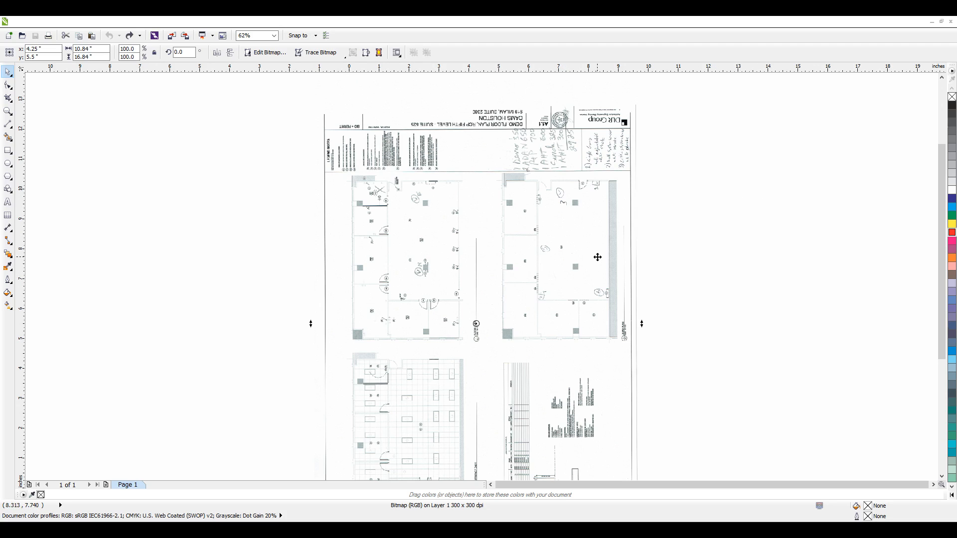
drag(463, 287, 553, 271)
scroll(489, 269, down, 1)
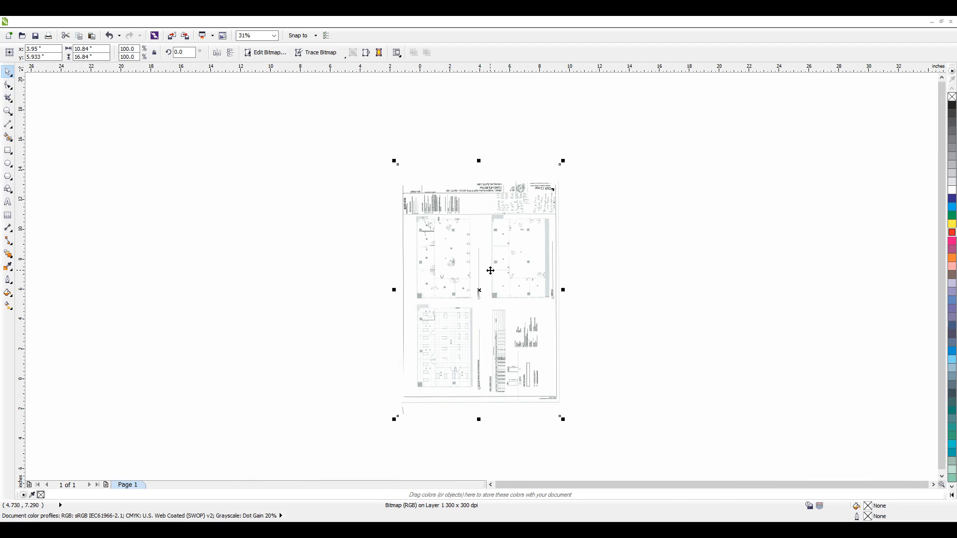
click(398, 308)
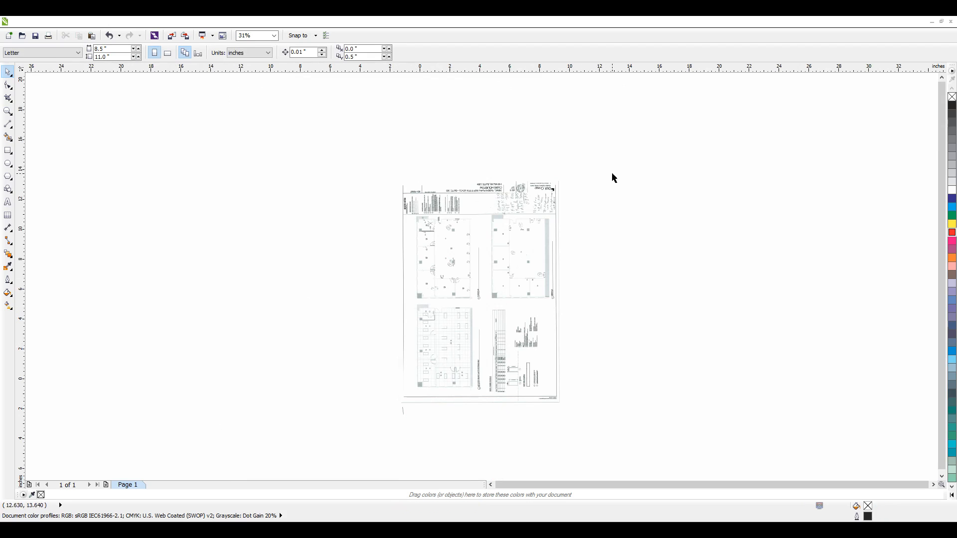
click(461, 280)
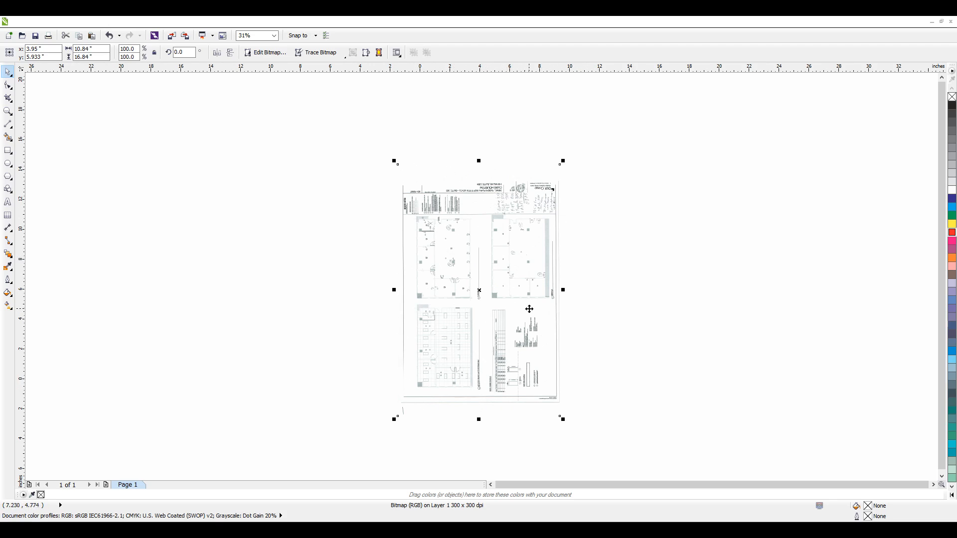
Step: Try changing only the bitmap's width to about 9.97 in, 22.8 in and 34.17 in, undoing the changes
mouse_move(394, 289)
mouse_down()
mouse_move(406, 289)
mouse_move(354, 296)
mouse_move(408, 294)
mouse_up()
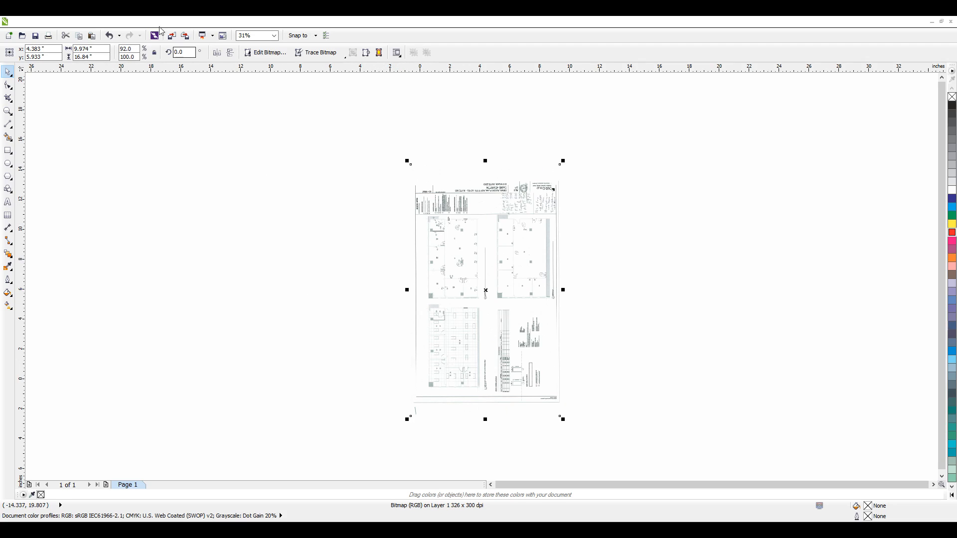
click(110, 35)
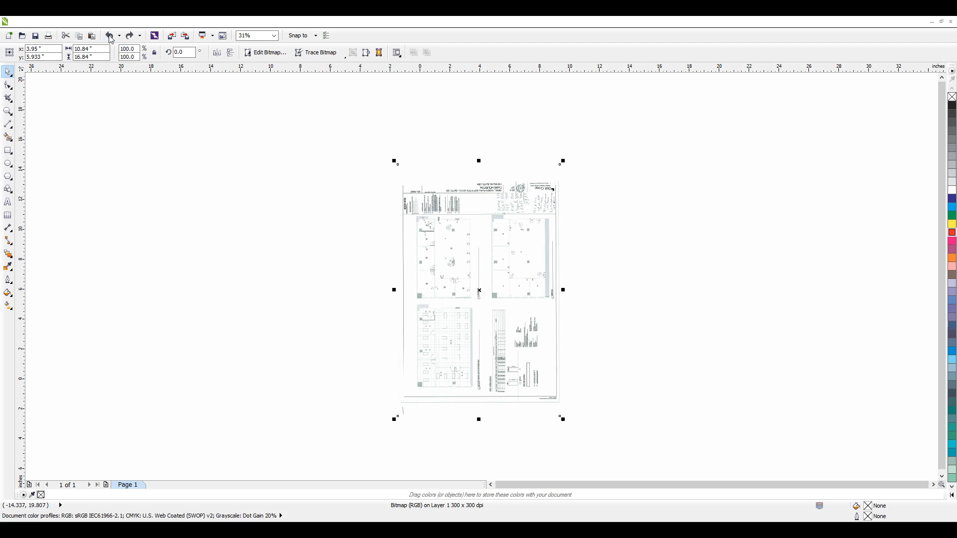
drag(563, 290, 746, 282)
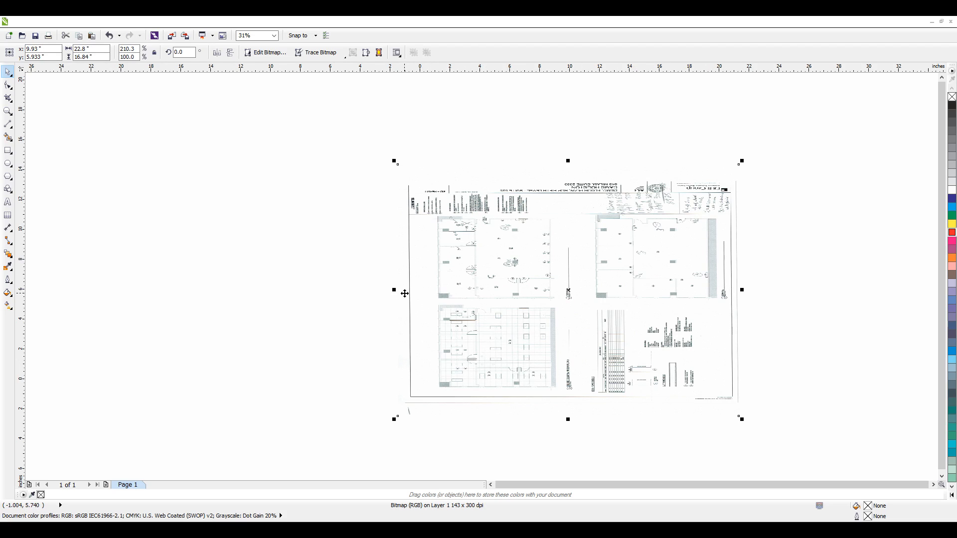
drag(740, 287, 910, 290)
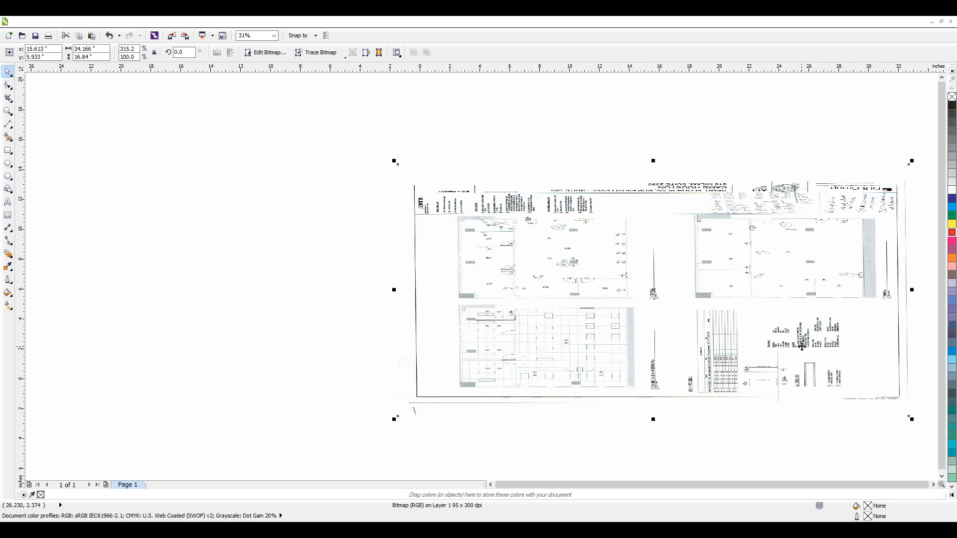
click(109, 36)
click(110, 36)
click(110, 36)
click(110, 36)
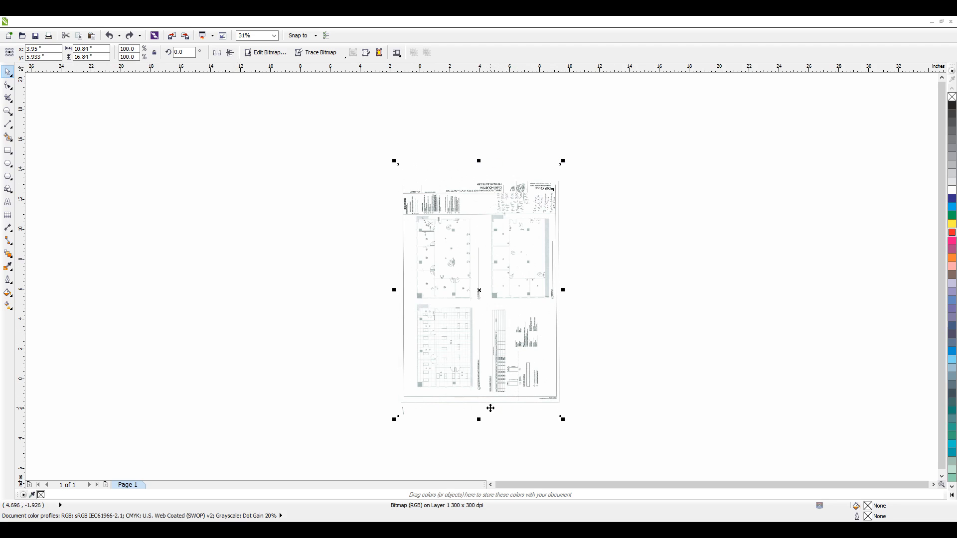
Step: Try stretching only the bitmap's height in stages up to about 37.9 in, and undo all changes made to the bitmap
drag(479, 422, 487, 478)
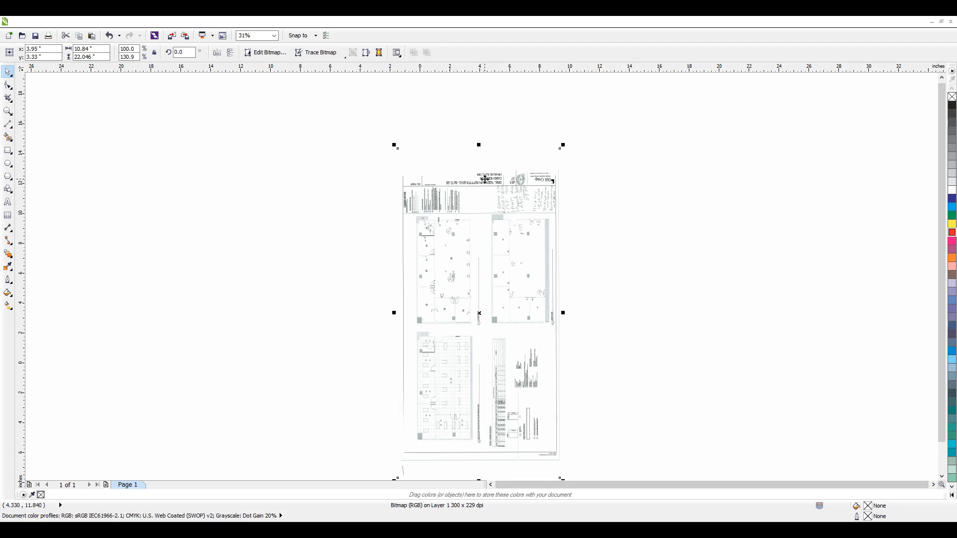
drag(479, 146, 478, 85)
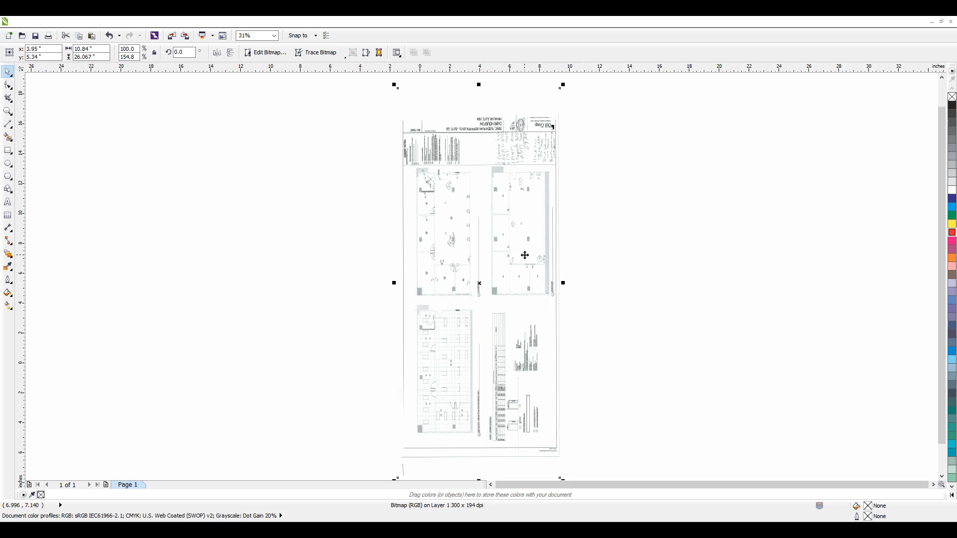
mouse_move(479, 85)
mouse_down()
mouse_move(479, 69)
mouse_move(478, 100)
mouse_up()
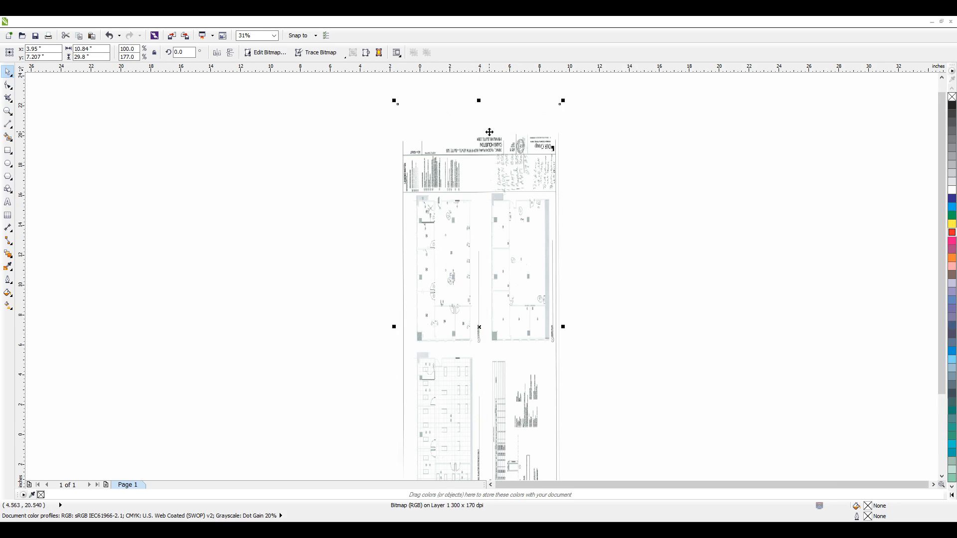
scroll(498, 288, down, 2)
scroll(495, 388, up, 2)
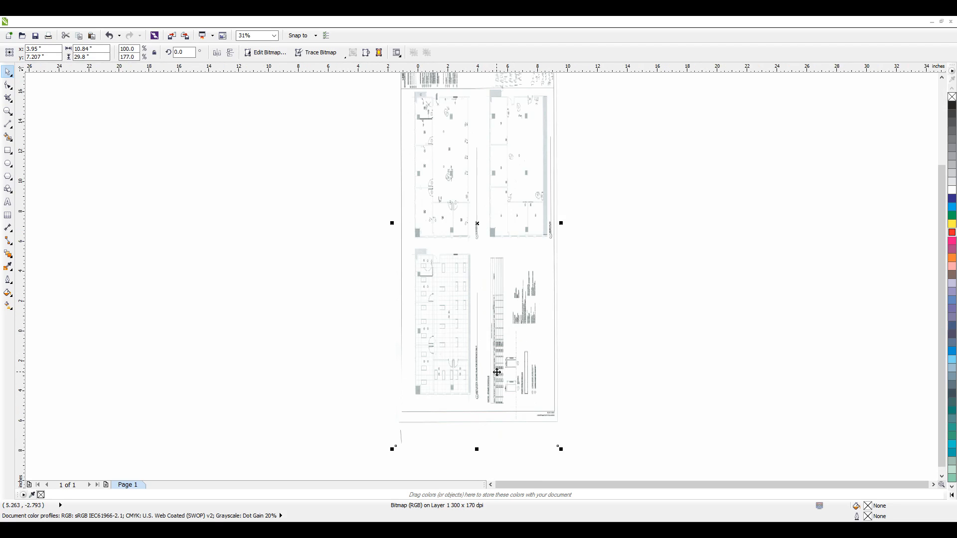
scroll(483, 379, down, 2)
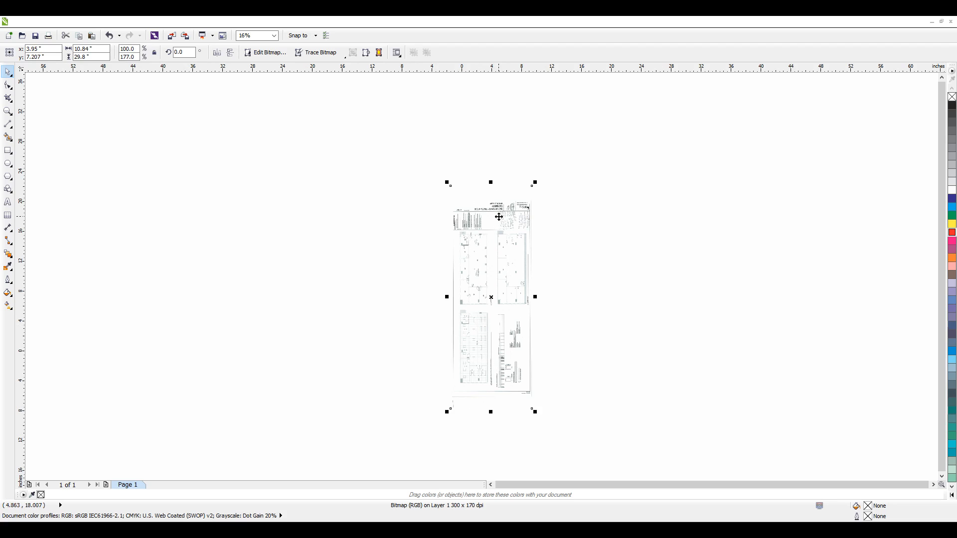
drag(491, 414, 492, 472)
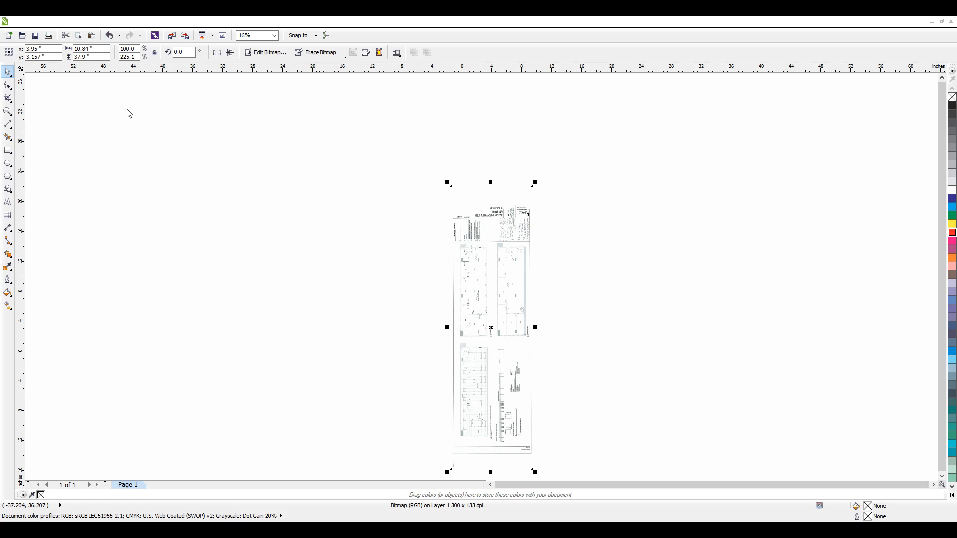
key(ctrl+z)
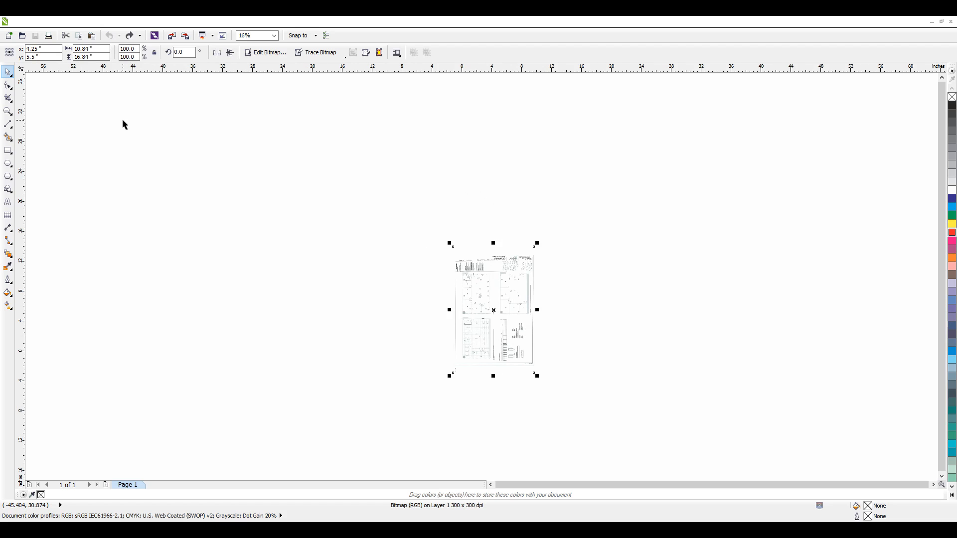
Step: Try scaling the bitmap proportionally from its corner to about 142%, 77% and 102%, and undo the scaling
click(589, 310)
scroll(494, 332, up, 2)
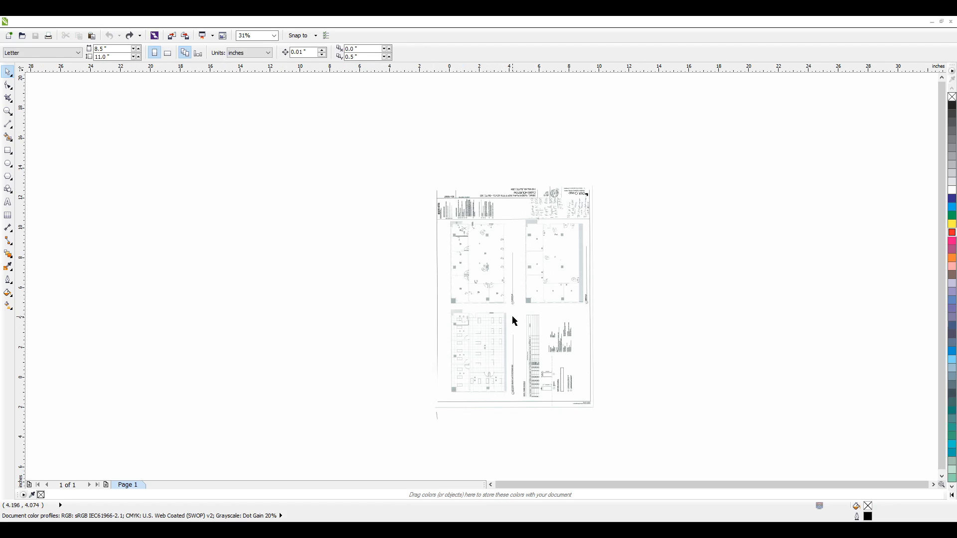
scroll(543, 312, up, 2)
scroll(534, 313, down, 2)
click(504, 309)
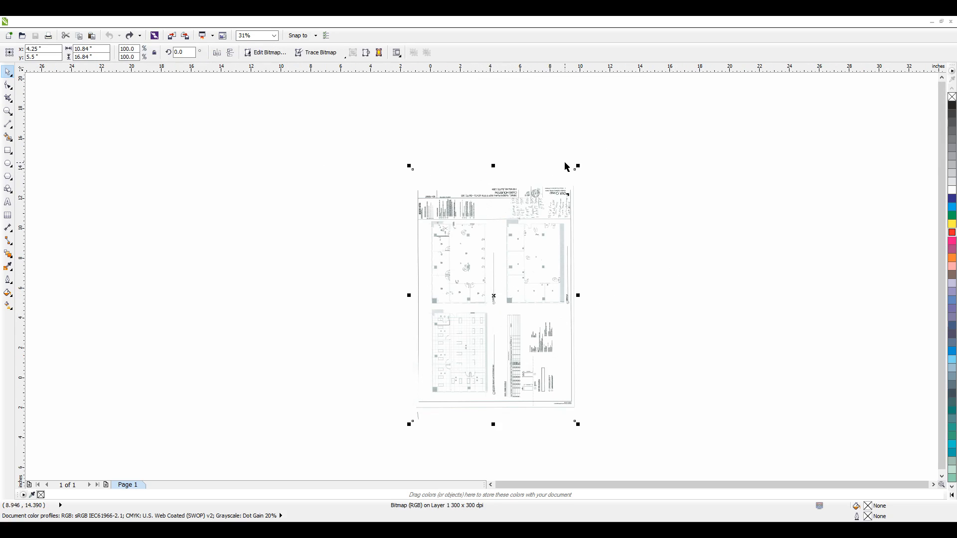
drag(579, 165, 647, 79)
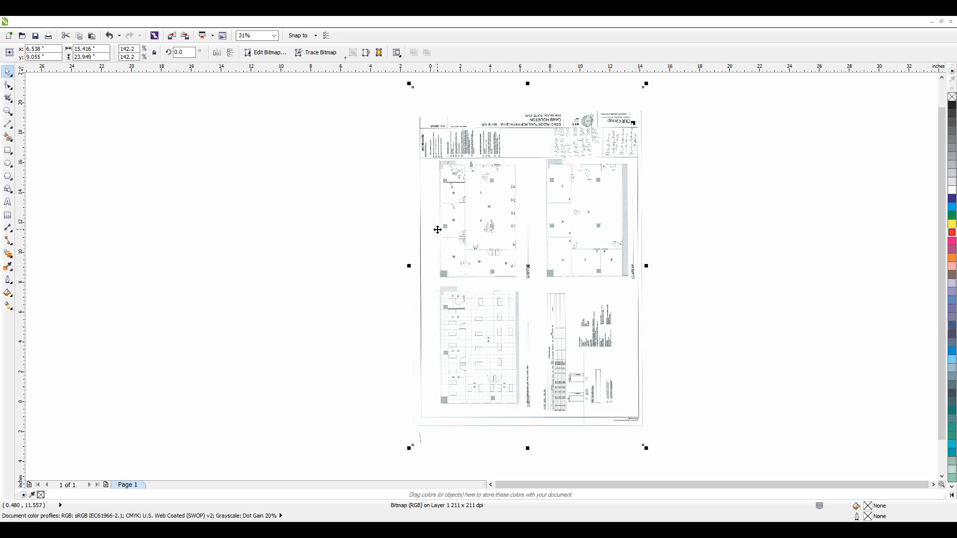
drag(646, 84, 603, 190)
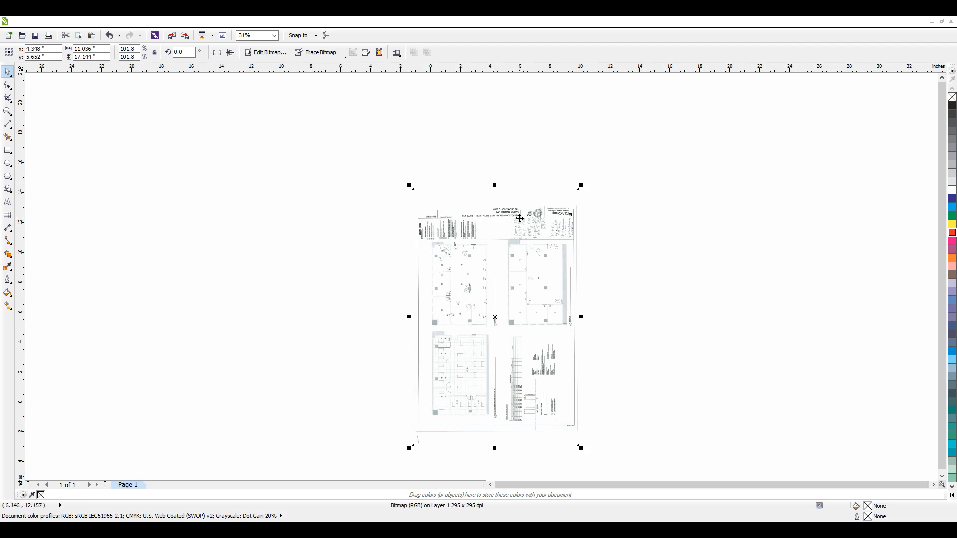
click(110, 37)
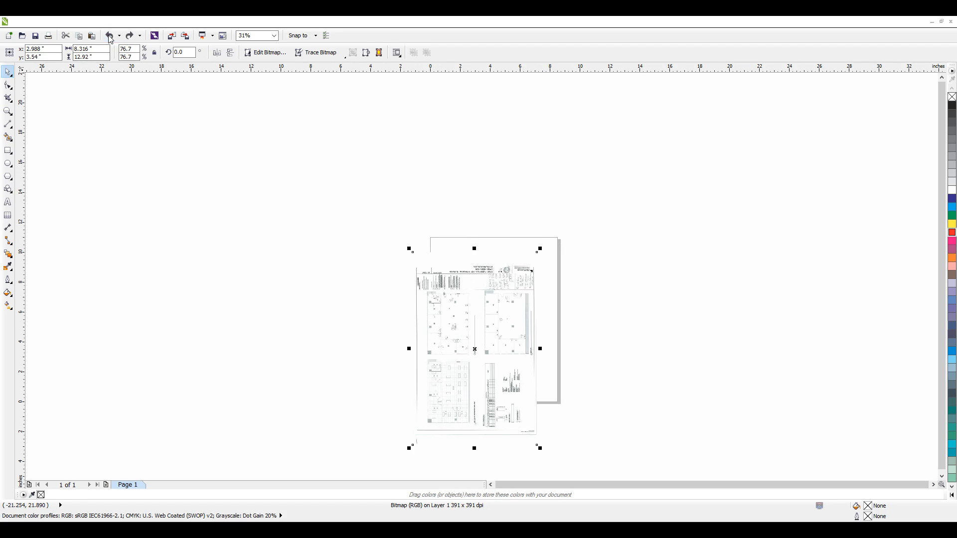
click(110, 37)
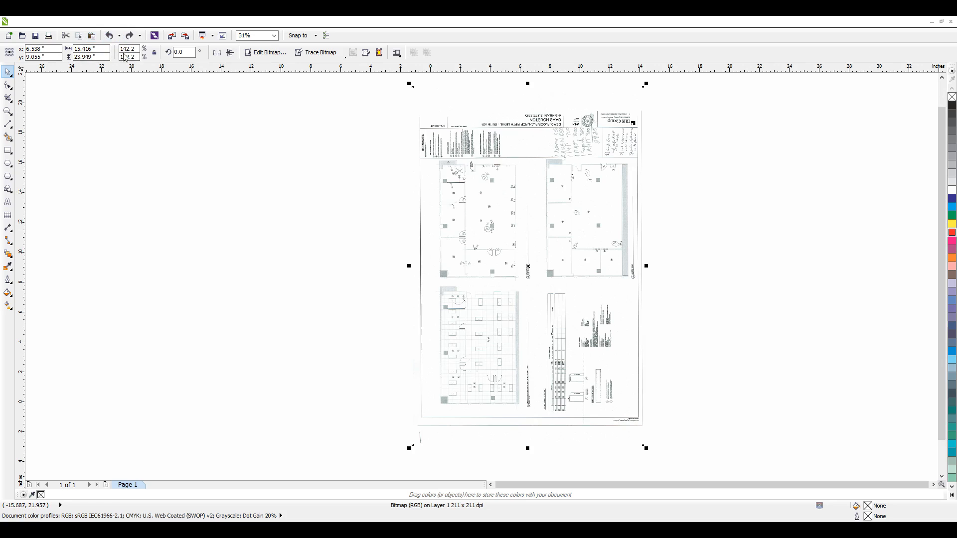
click(110, 37)
Step: Reselect the bitmap and move it freehand so its centre is at about X 4.22 in, Y 4.6 in
click(331, 235)
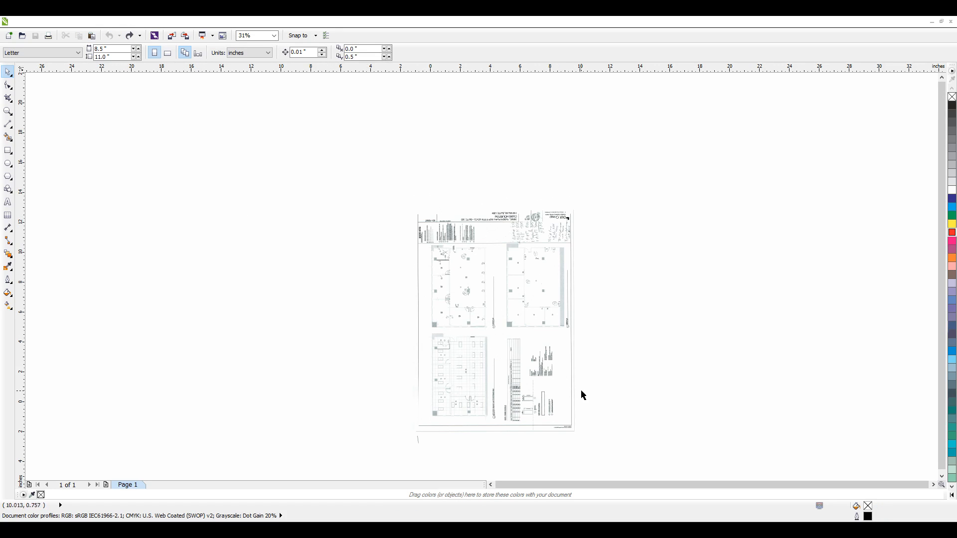
click(535, 329)
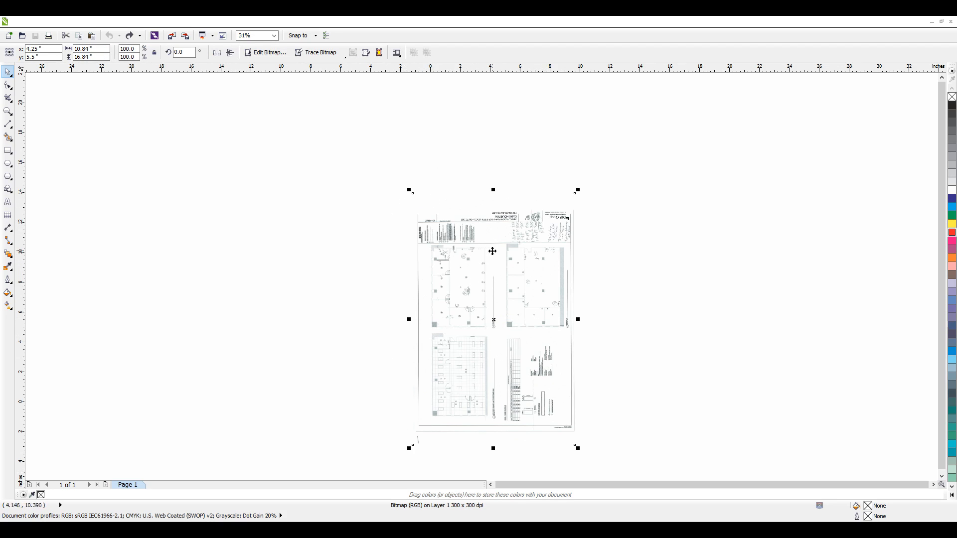
drag(492, 297, 507, 284)
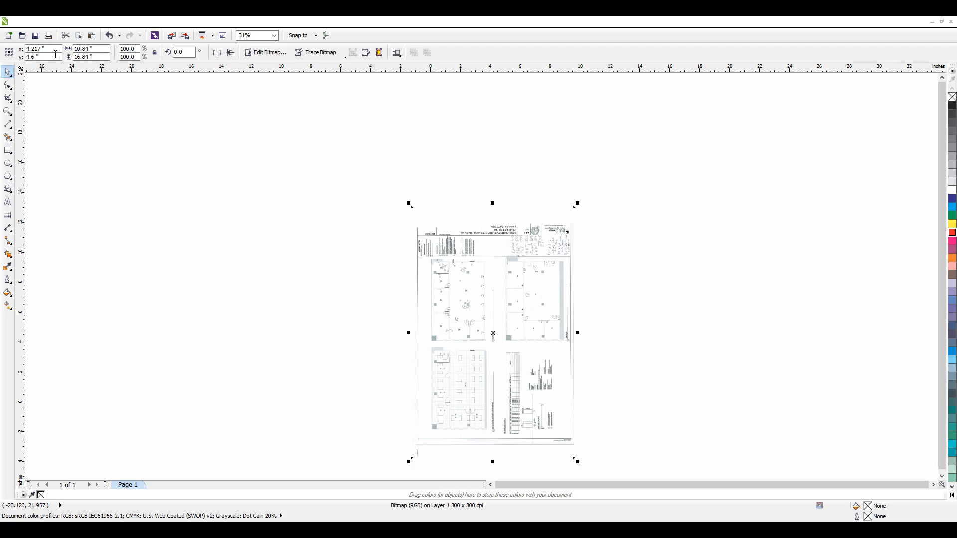
Step: Examine the selected bitmap's X and Y position and its width and height values
click(49, 49)
click(47, 59)
click(106, 49)
click(98, 55)
click(98, 50)
click(465, 322)
click(523, 249)
Step: Set the bitmap's horizontal and vertical scale factors to 125%
double_click(137, 49)
key(Return)
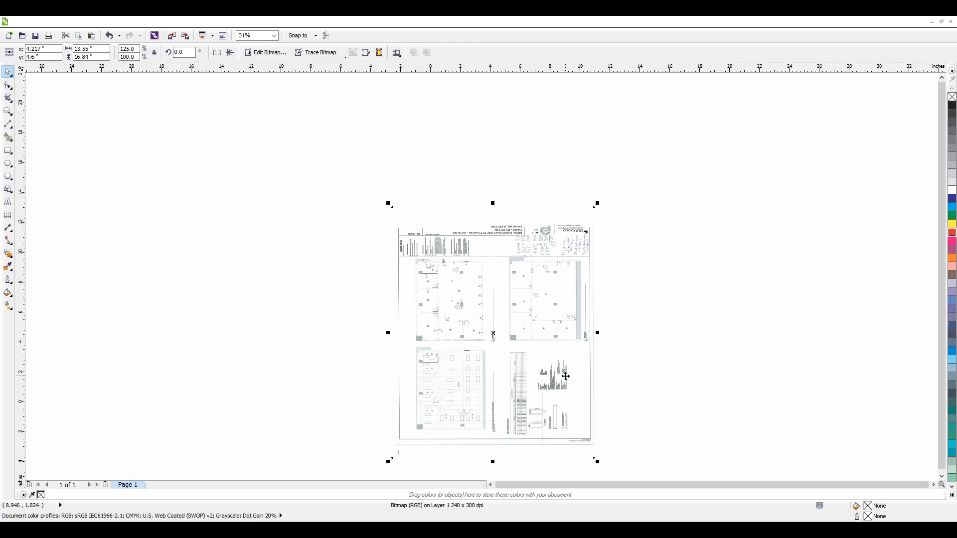
double_click(137, 57)
text(125)
key(Return)
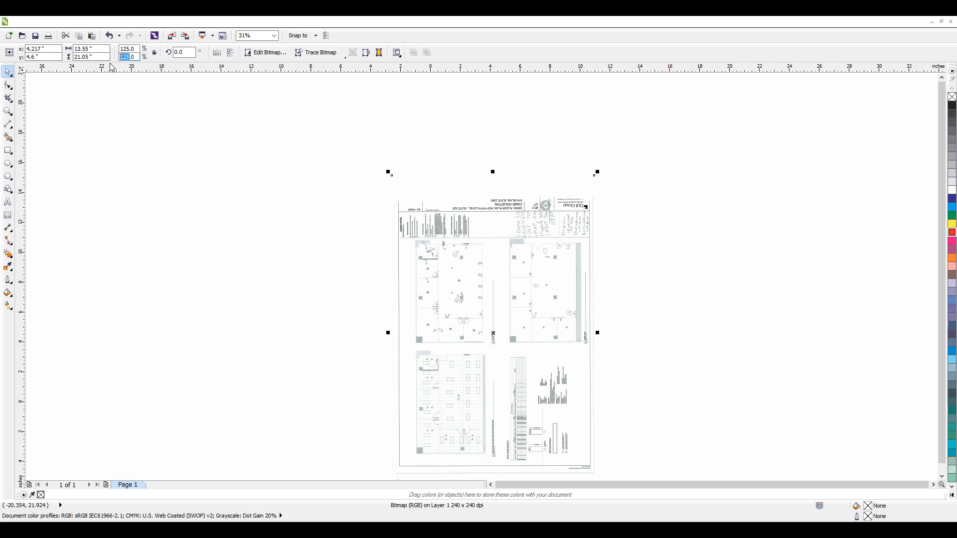
Step: Try a vertical scale factor of 200% on the bitmap, and undo all of its scaling and moves
text(200)
key(Return)
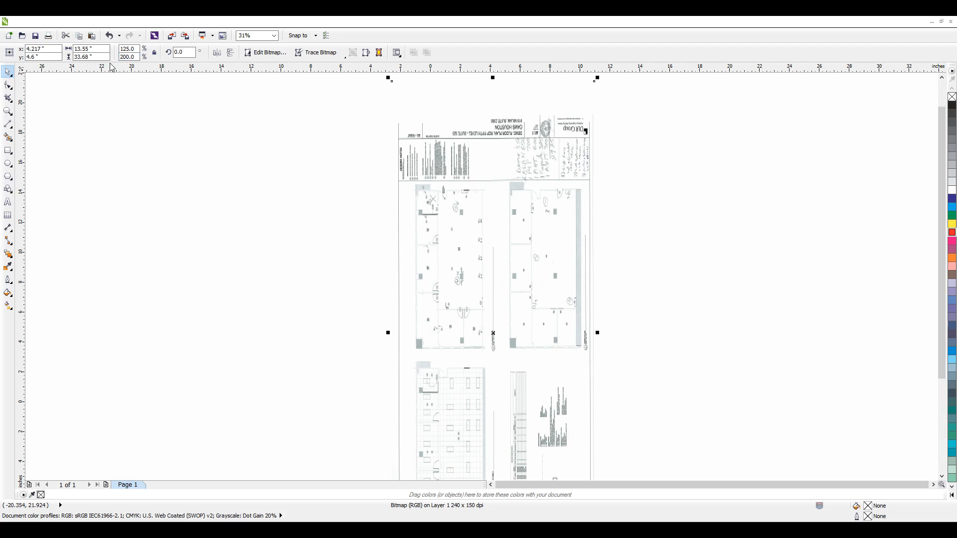
click(114, 35)
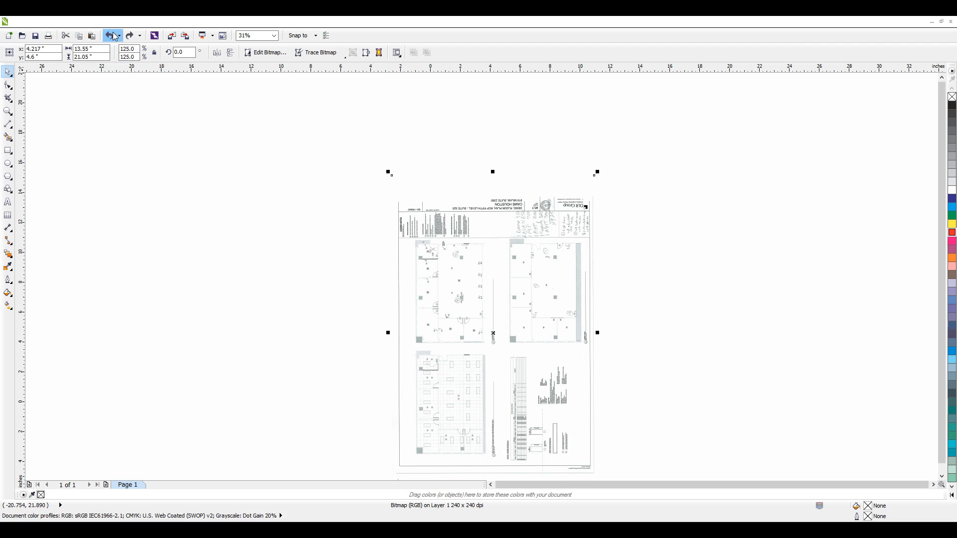
click(114, 35)
click(114, 36)
click(114, 37)
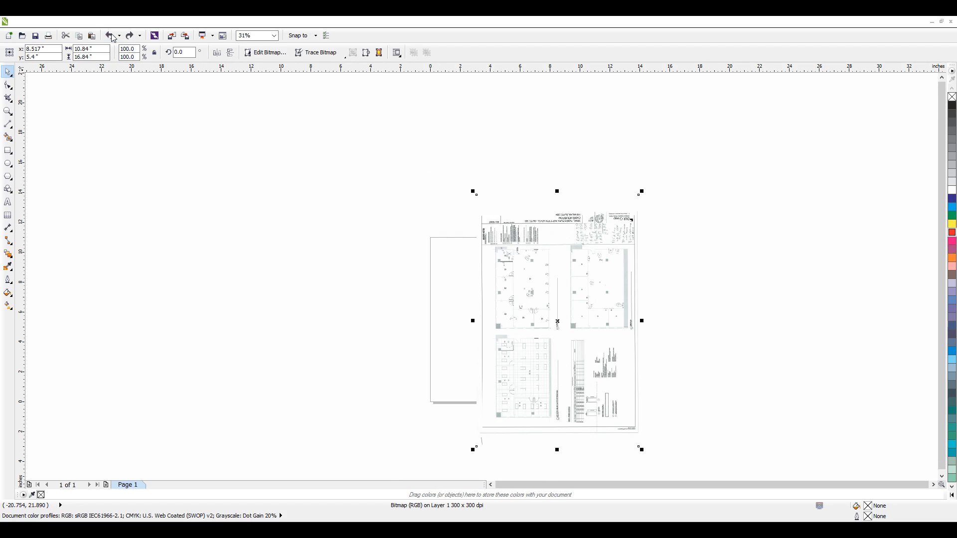
click(113, 37)
click(113, 38)
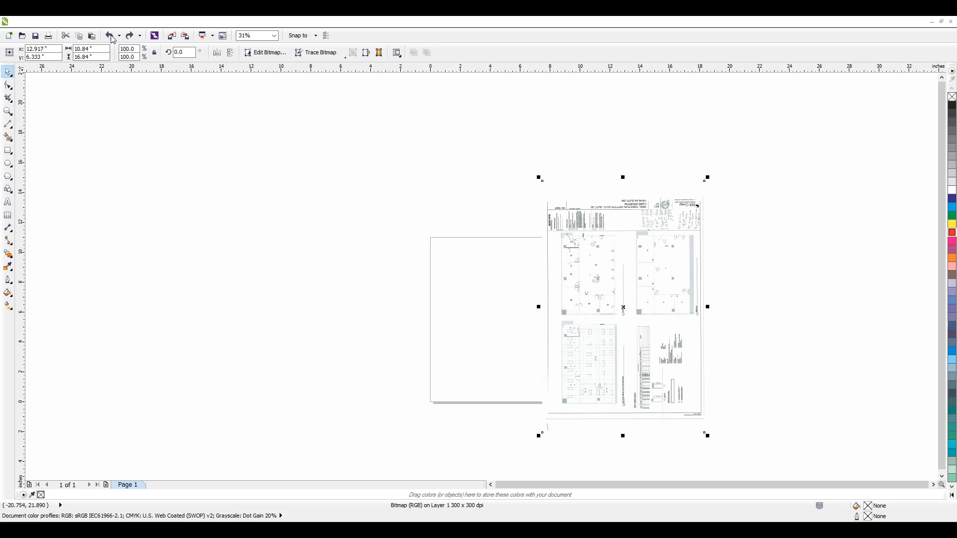
click(114, 38)
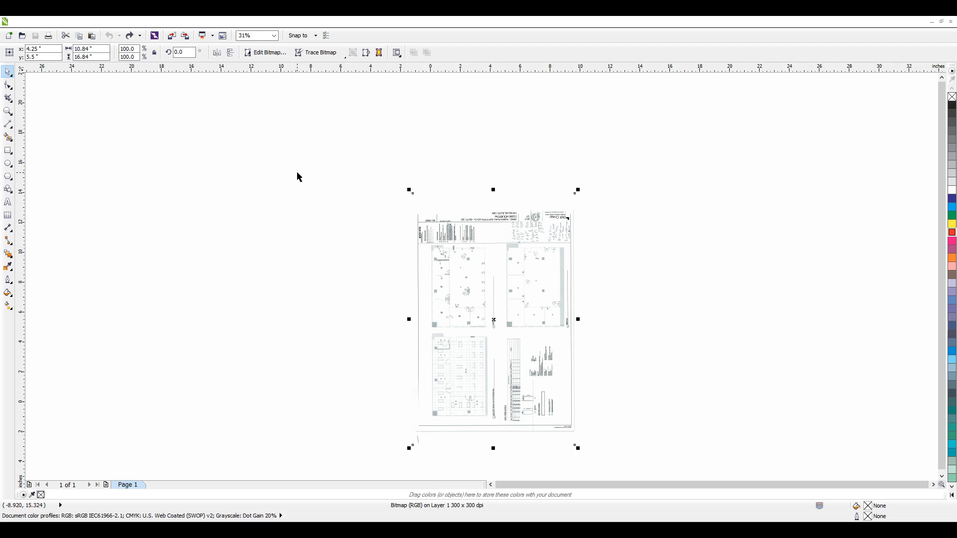
Step: Try rotating the bitmap by 90 degrees, and undo the rotation
double_click(185, 52)
text(90)
key(Return)
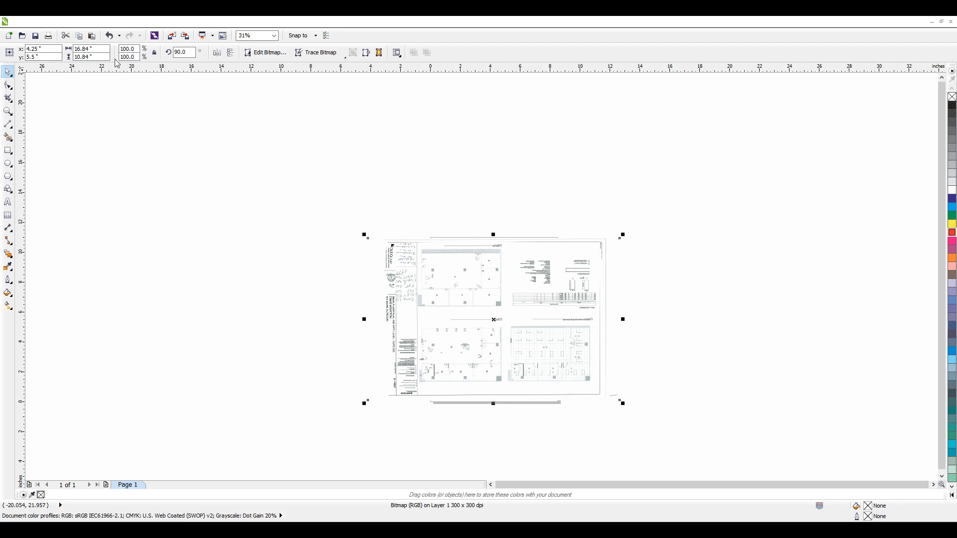
click(109, 36)
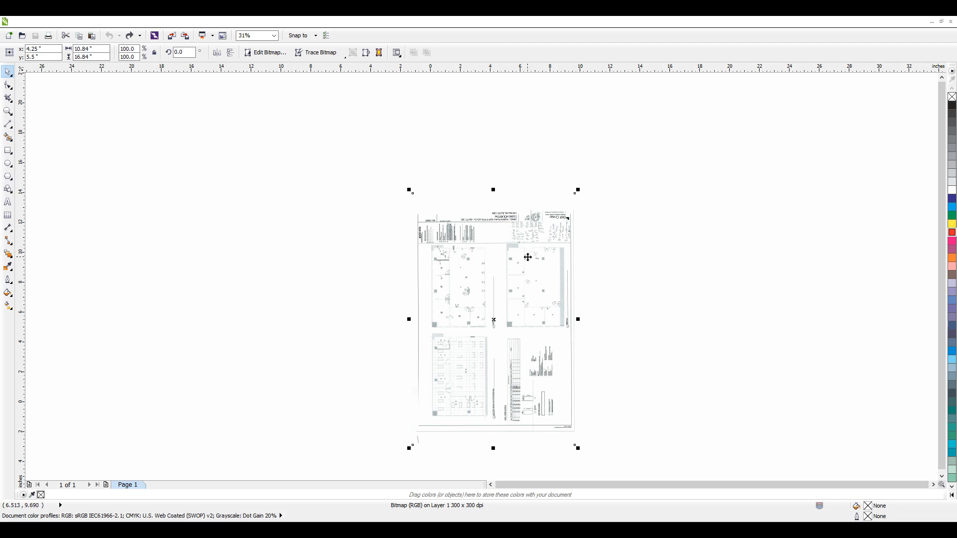
Step: Move the bitmap freehand so its centre is at about X 4.05 in, Y 4.87 in
drag(466, 274, 502, 264)
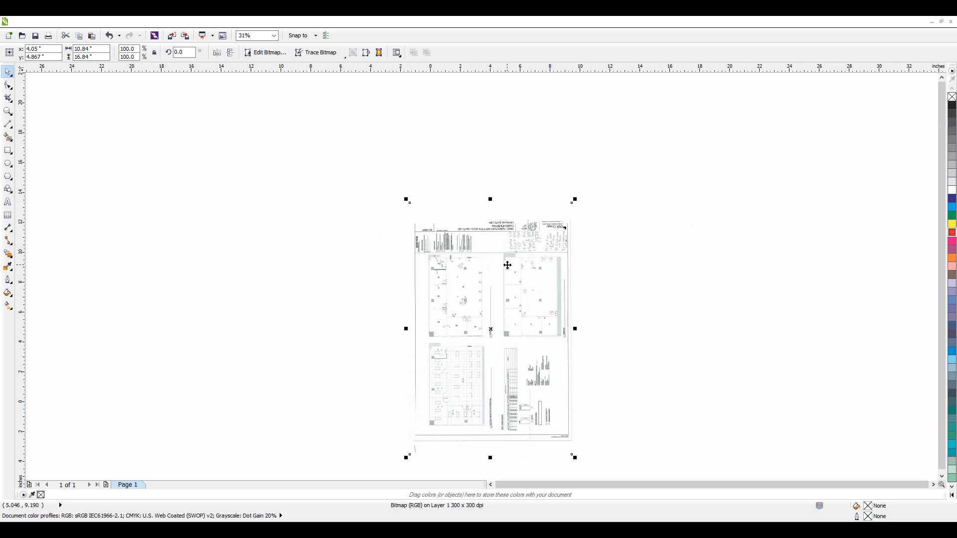
Step: Try skewing the bitmap horizontally from its upper edge, and undo each skew
click(526, 267)
click(496, 249)
click(497, 249)
drag(493, 201, 493, 227)
key(ctrl+z)
drag(492, 199, 366, 214)
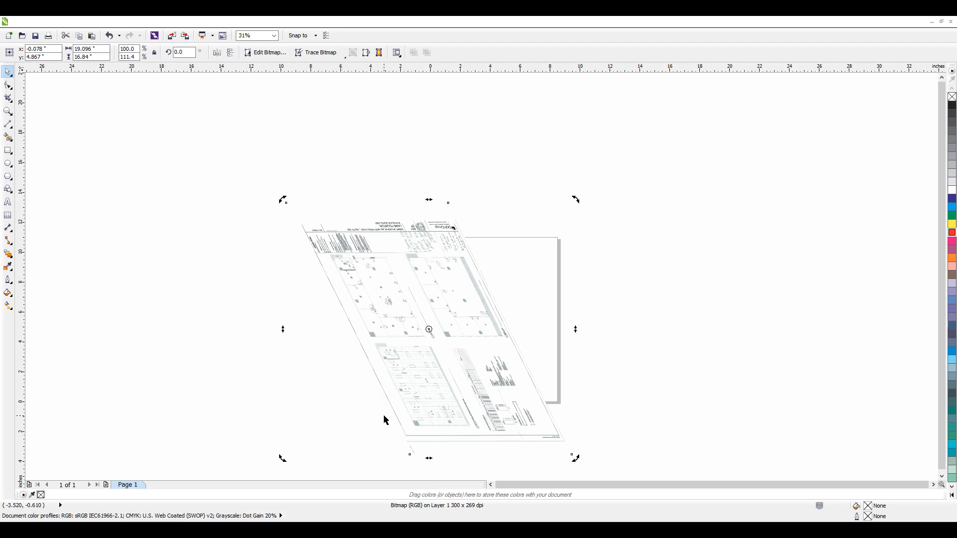
click(118, 36)
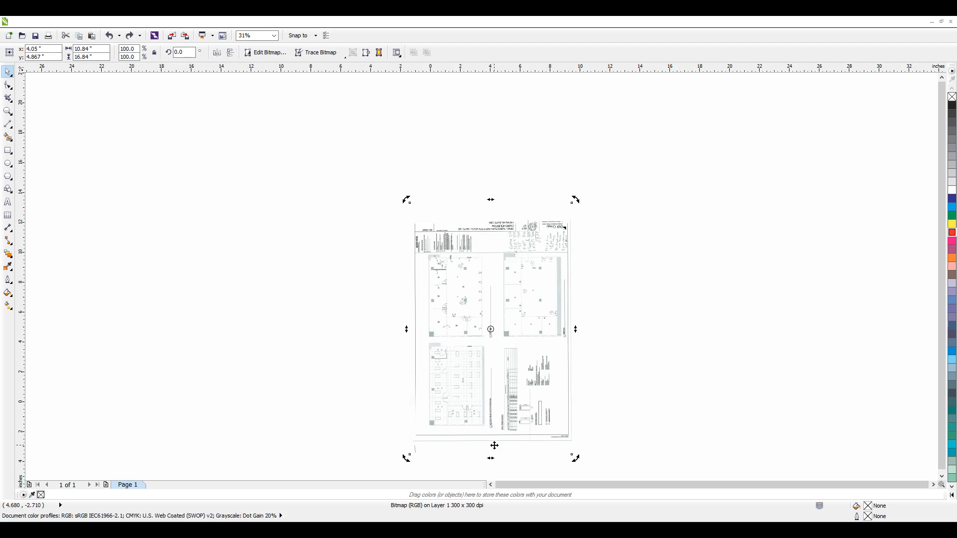
Step: Try skewing the bitmap from its lower edge and its sides, and undo the skews along with the earlier moves
drag(491, 458, 424, 453)
click(109, 35)
drag(576, 330, 579, 363)
drag(407, 345, 422, 378)
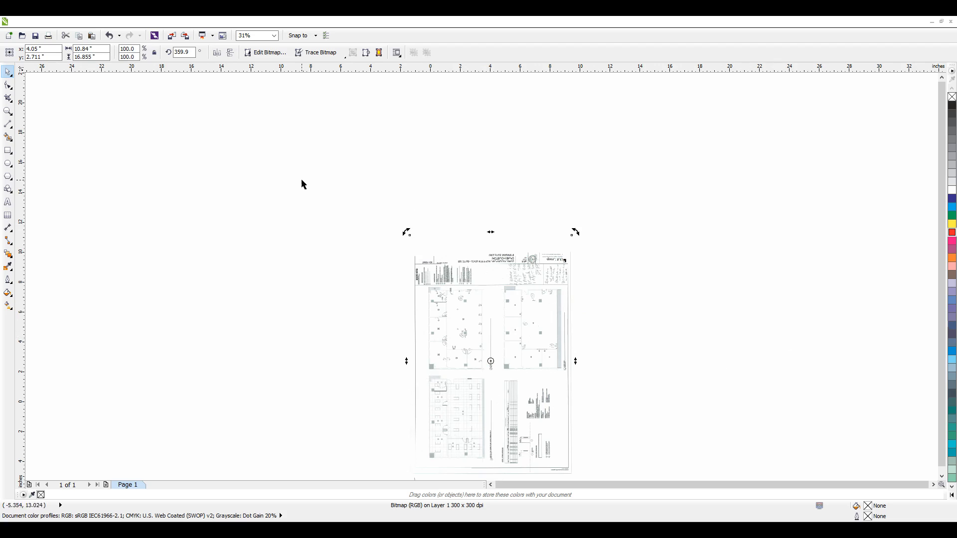
click(110, 36)
click(109, 36)
click(109, 36)
click(109, 36)
click(109, 36)
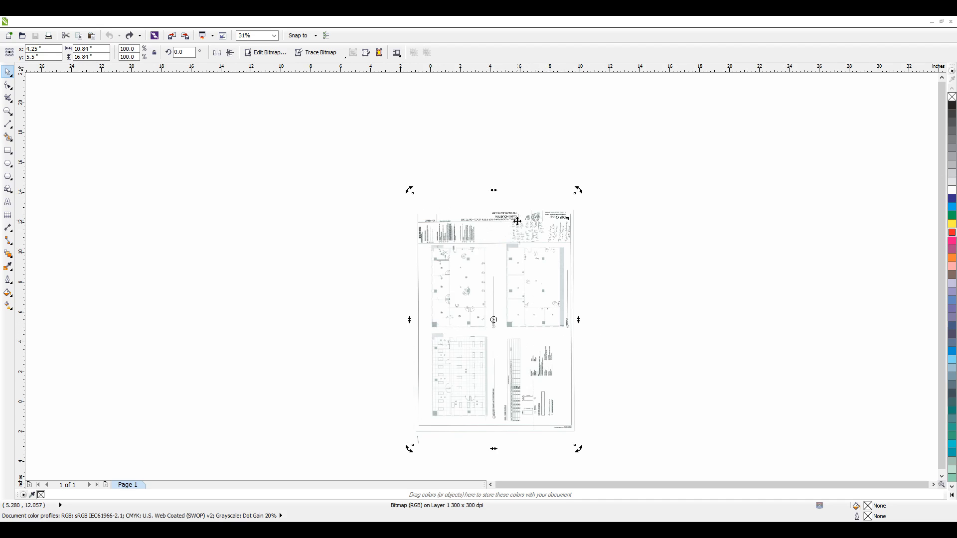
Step: Rotate the bitmap freehand clockwise to about 269.7 degrees and inspect the turned floor plan up close
drag(578, 191, 613, 396)
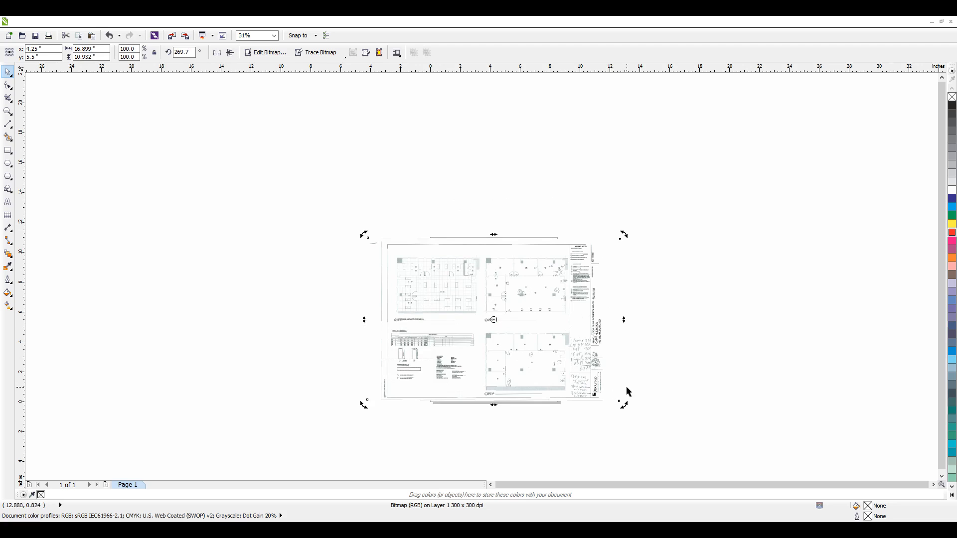
scroll(505, 285, up, 2)
scroll(516, 299, down, 2)
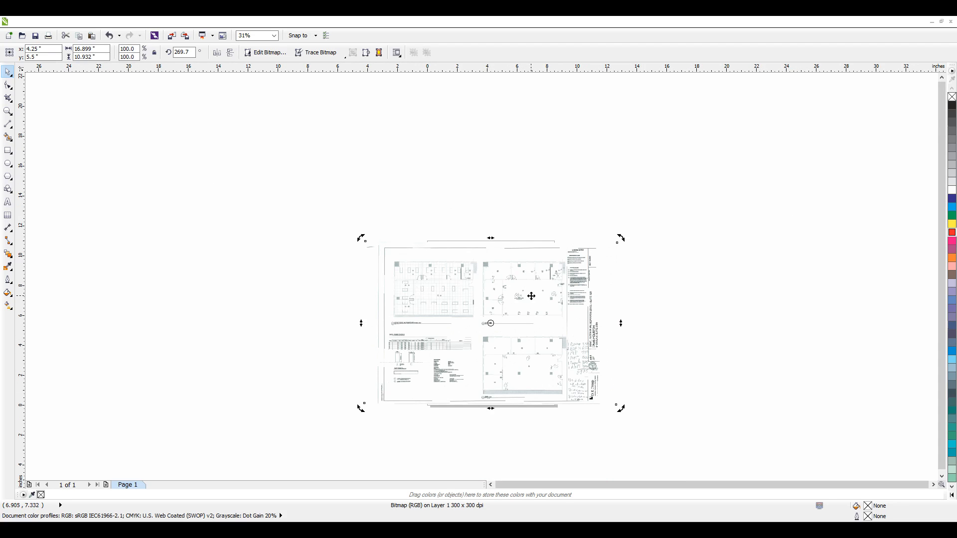
scroll(503, 387, up, 3)
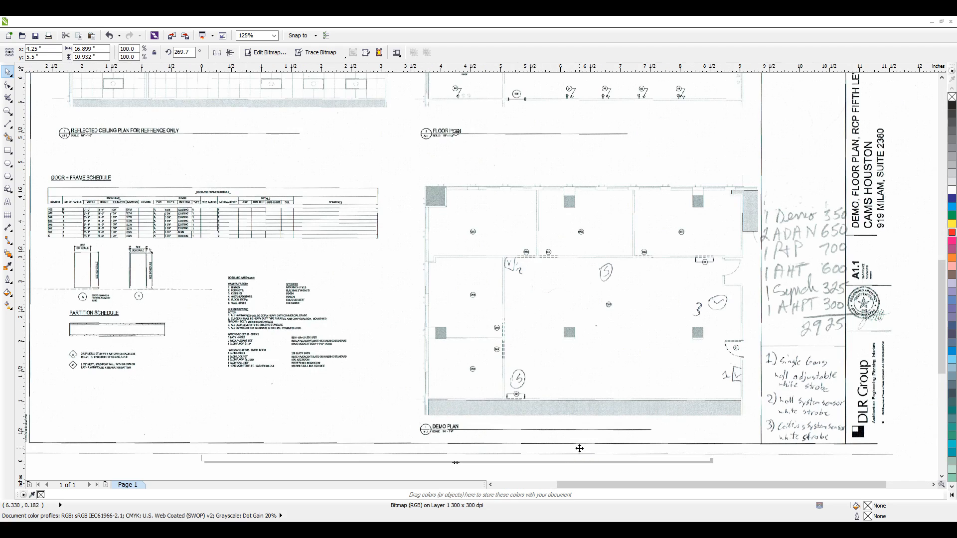
scroll(533, 430, down, 3)
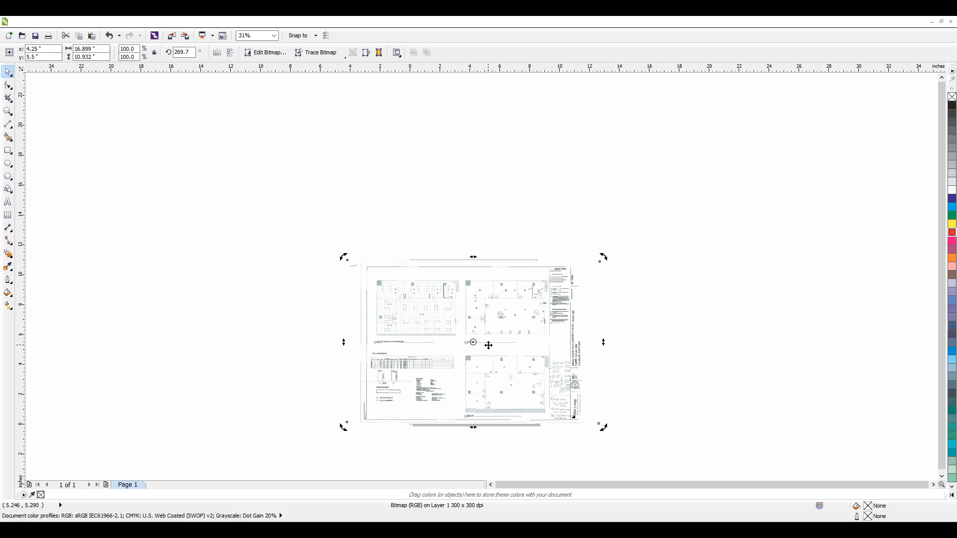
Step: Undo and redo the freehand rotation several times to compare both orientations, ending with the rotation undone
key(ctrl+z)
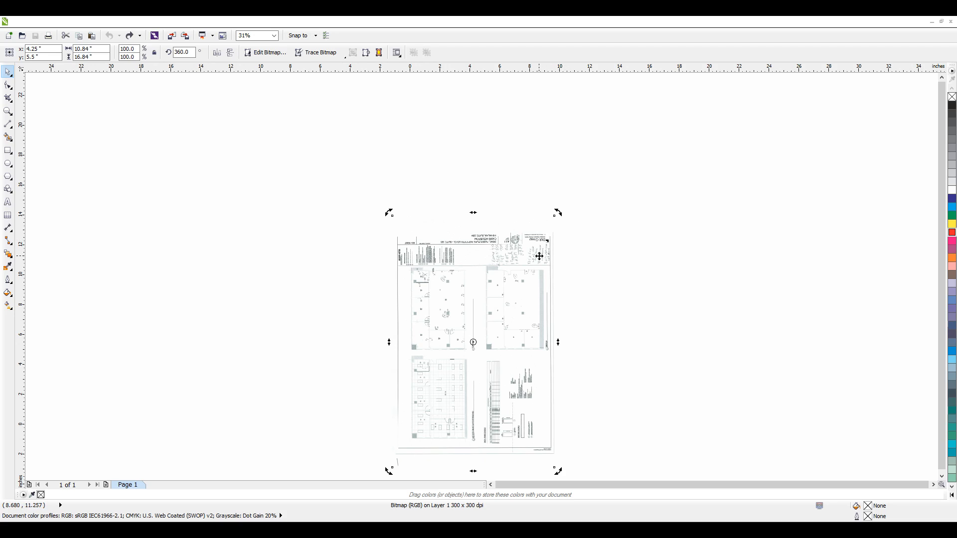
key(ctrl+shift+z)
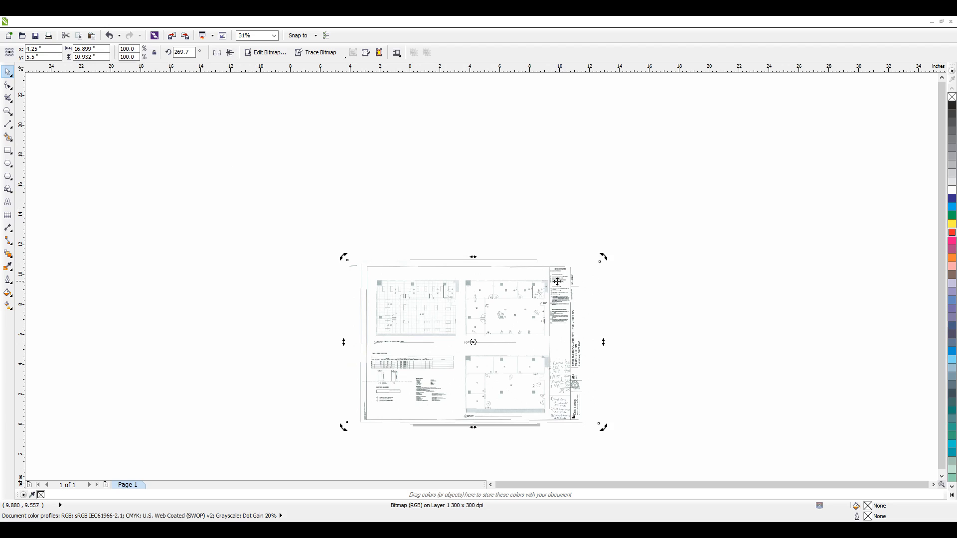
key(ctrl+z)
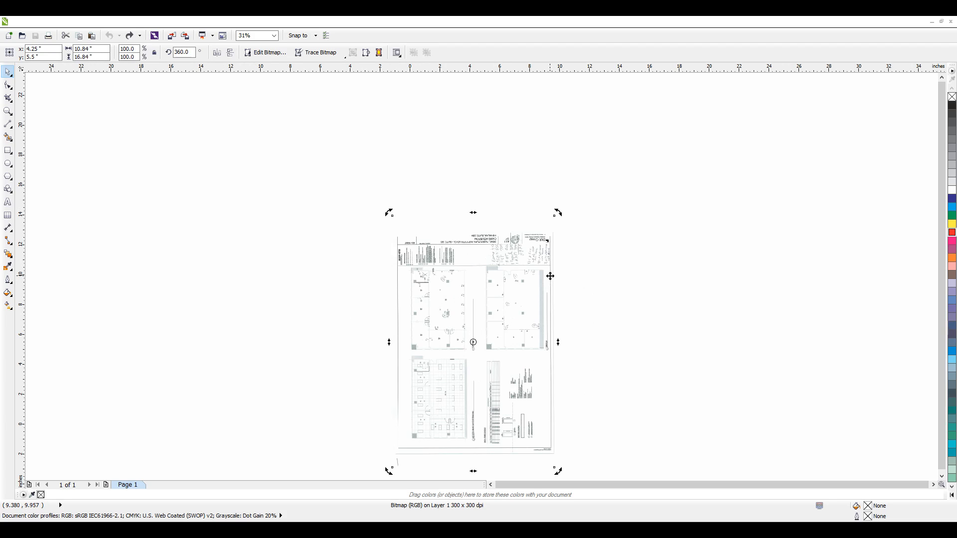
key(ctrl+shift+z)
key(ctrl+z)
key(ctrl+shift+z)
key(ctrl+z)
key(ctrl+shift+z)
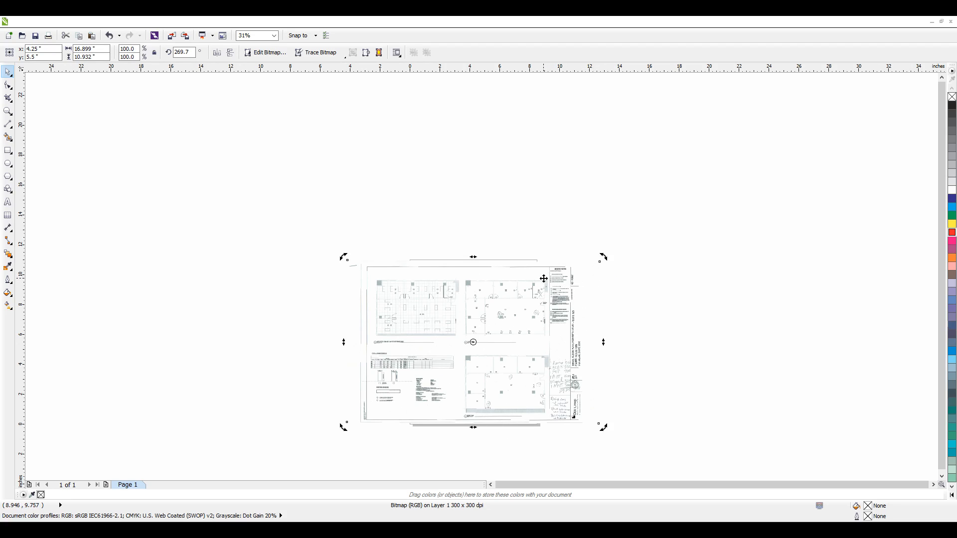
key(ctrl+z)
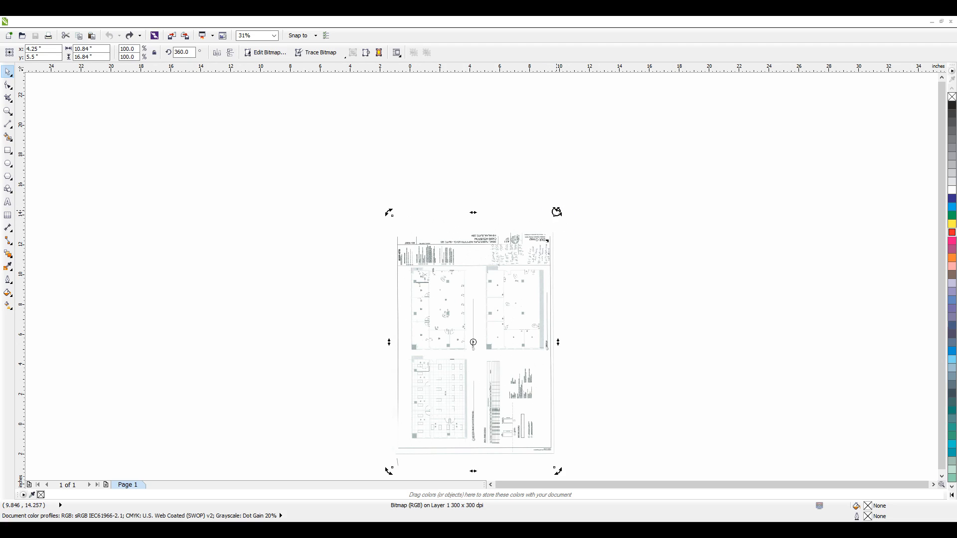
Step: Rotate the bitmap about its centre to exactly 270 degrees, constraining the angle, and deselect it
click(558, 212)
drag(558, 211, 605, 414)
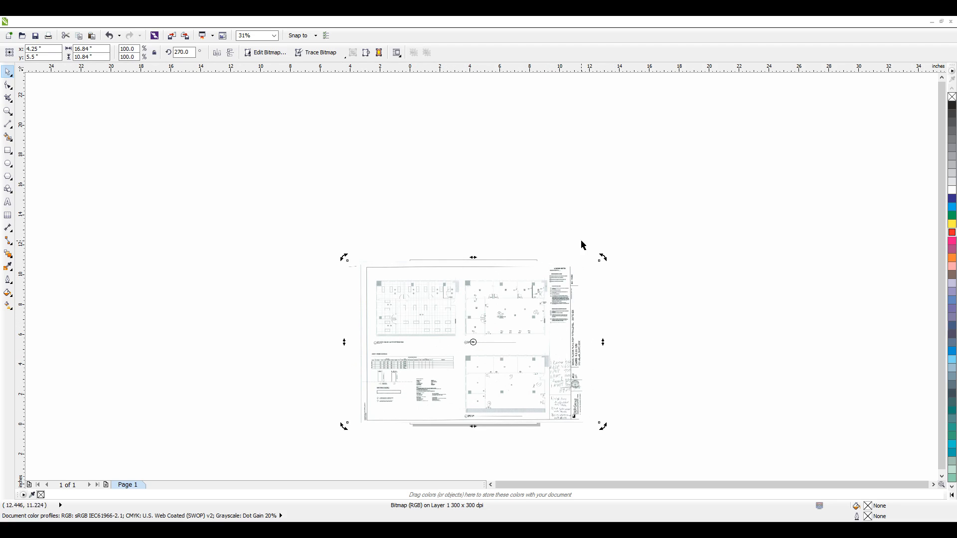
drag(602, 427, 628, 437)
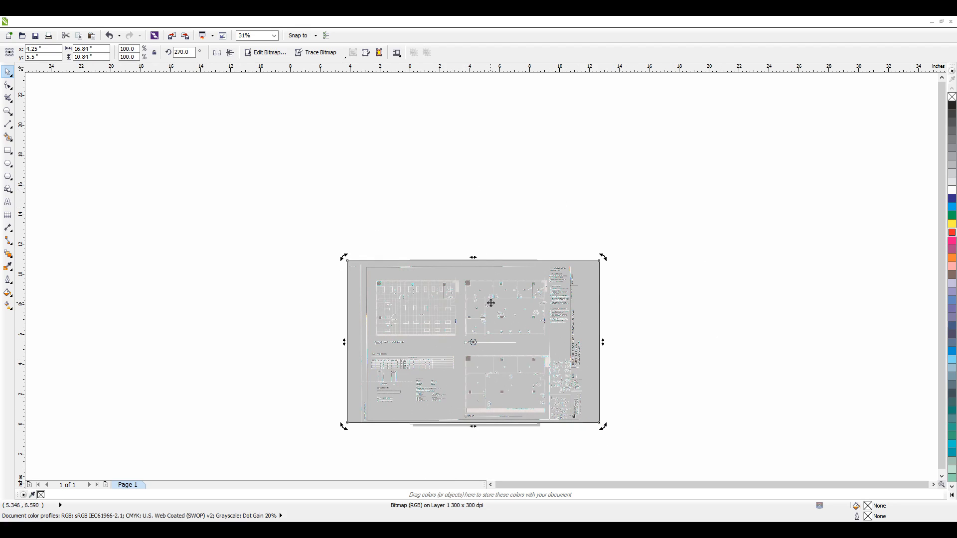
click(578, 183)
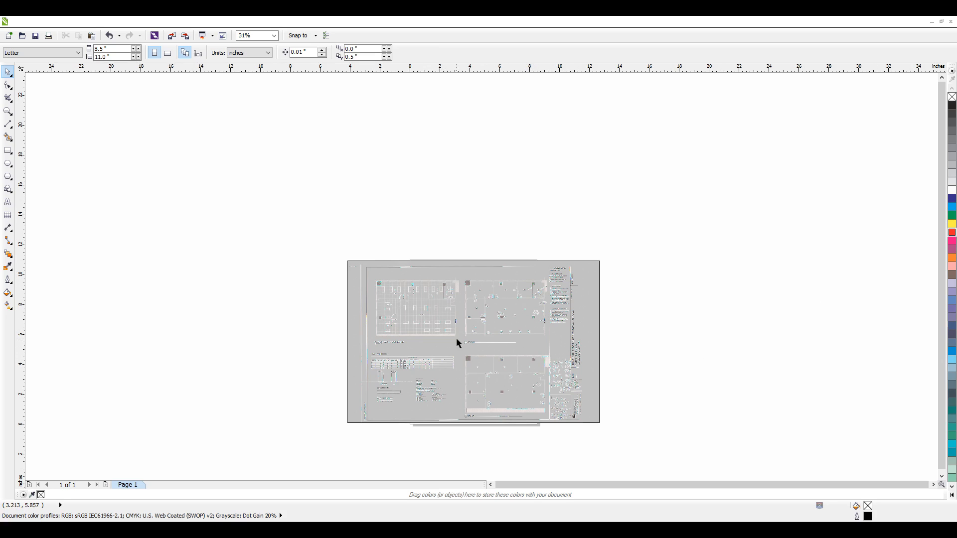
click(437, 364)
click(700, 368)
Step: Select the rotated bitmap and examine the whole sheet at several magnifications
scroll(485, 378, up, 2)
scroll(498, 379, down, 2)
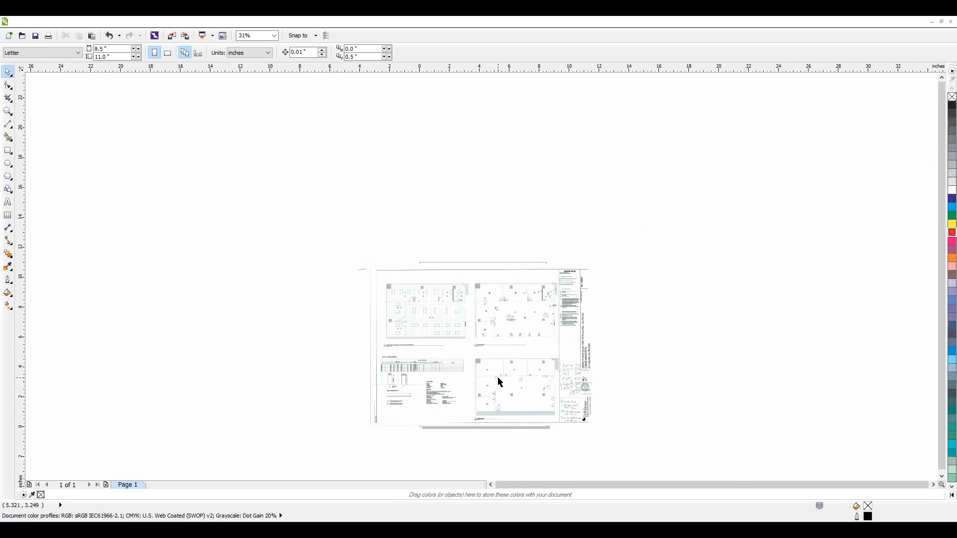
click(471, 352)
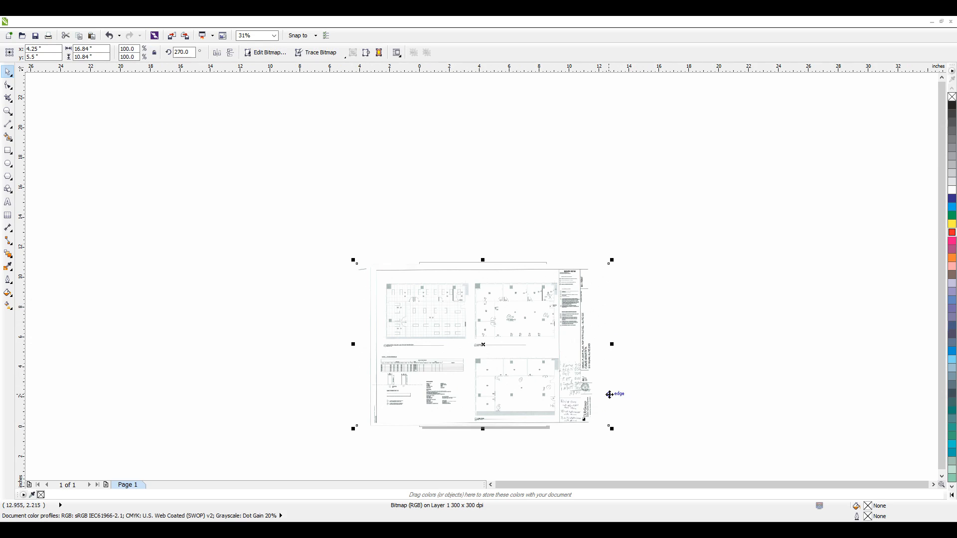
scroll(481, 381, up, 1)
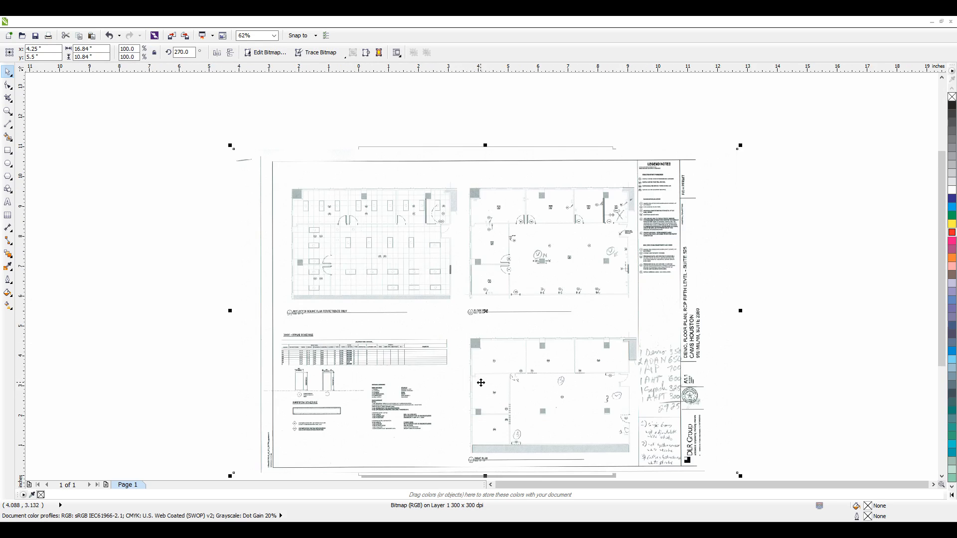
scroll(481, 382, up, 3)
scroll(481, 379, down, 4)
scroll(481, 377, up, 2)
scroll(481, 377, up, 3)
scroll(480, 374, down, 5)
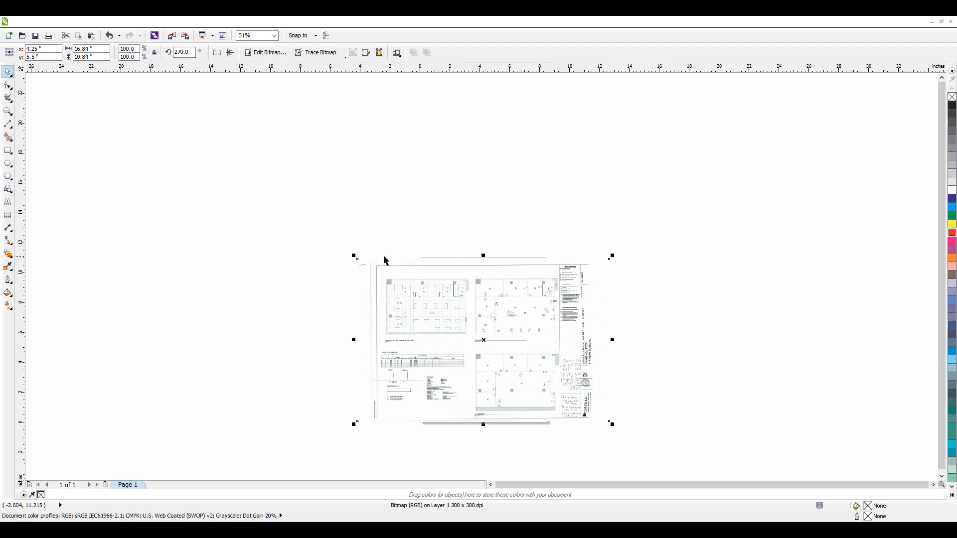
Step: Examine the sheet's border corners, the handwritten notes and the ceiling plan's hatched wall up to 1000% magnification
scroll(377, 268, up, 4)
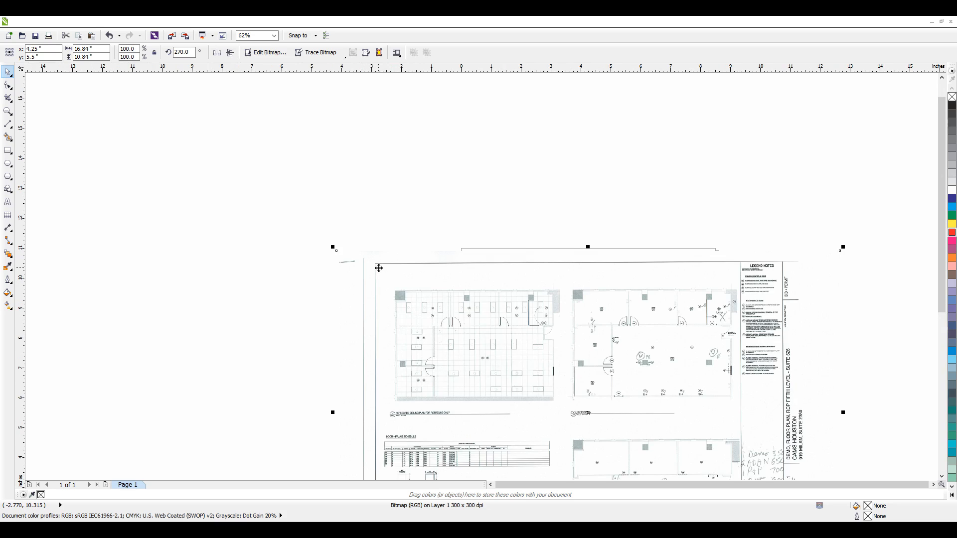
scroll(377, 269, up, 6)
scroll(377, 268, down, 10)
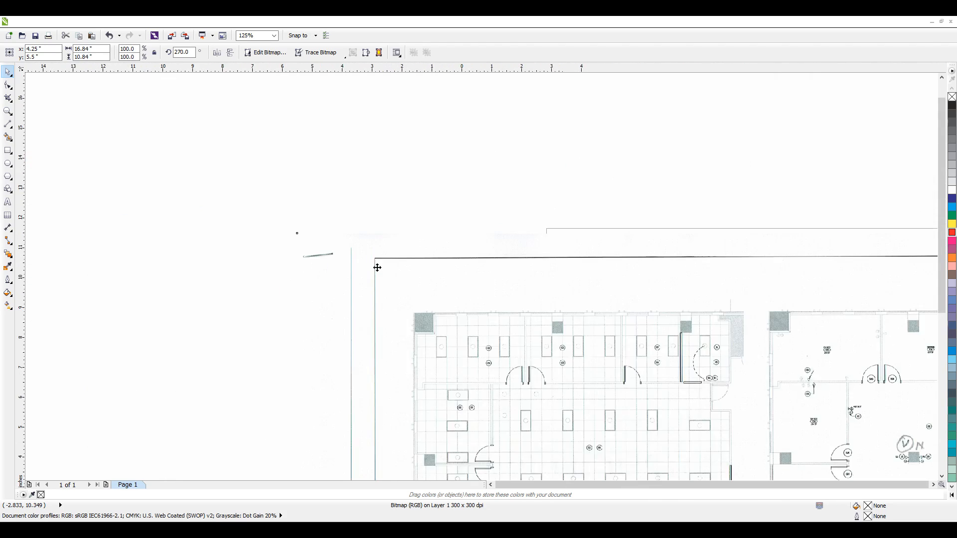
scroll(594, 418, up, 8)
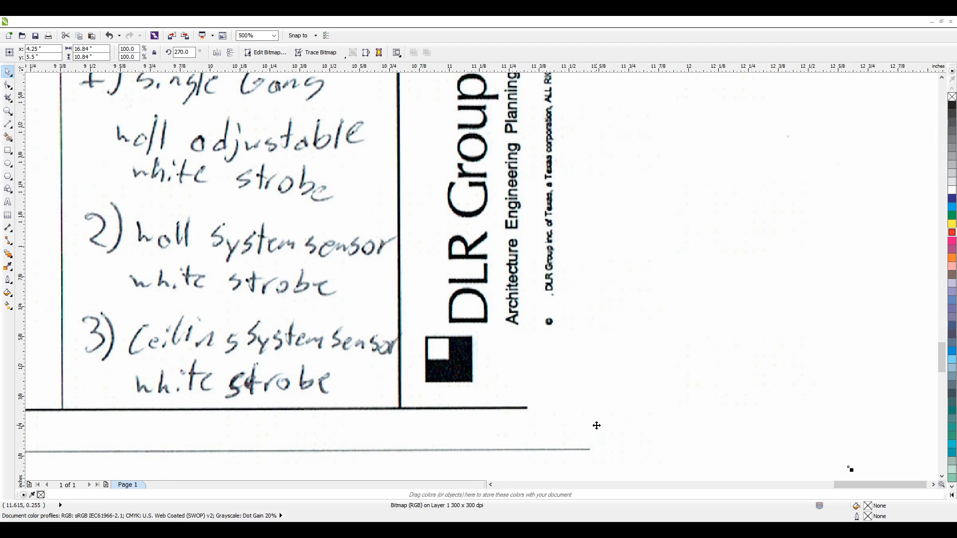
scroll(596, 425, down, 8)
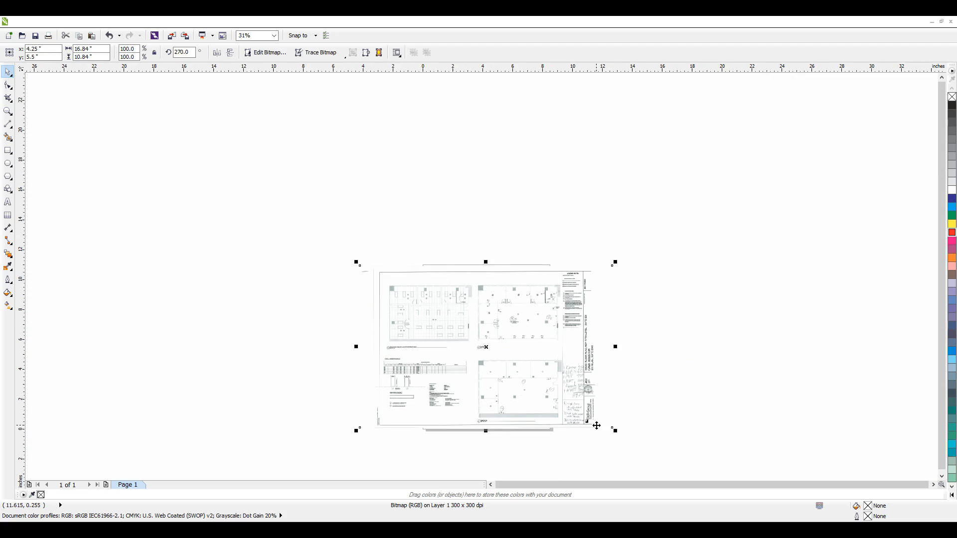
scroll(388, 288, up, 2)
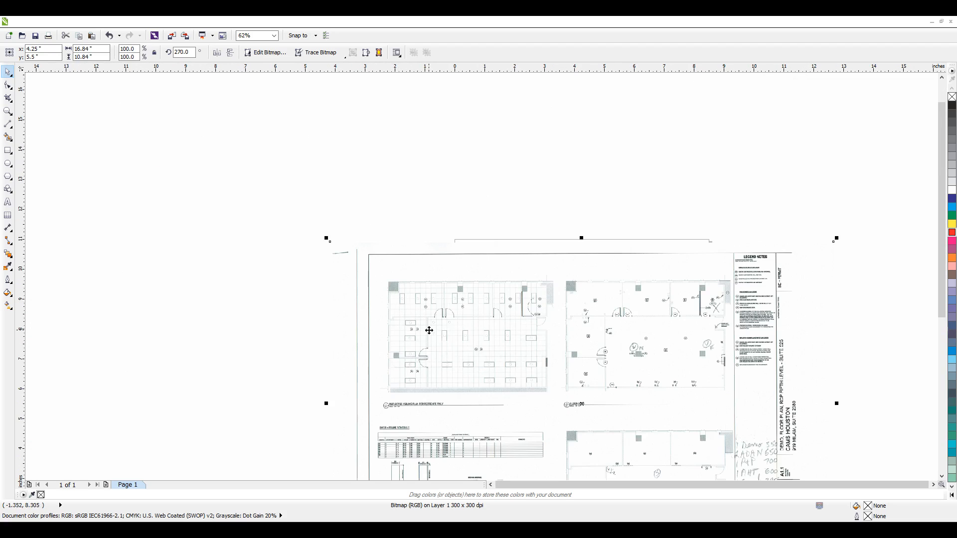
scroll(707, 467, up, 2)
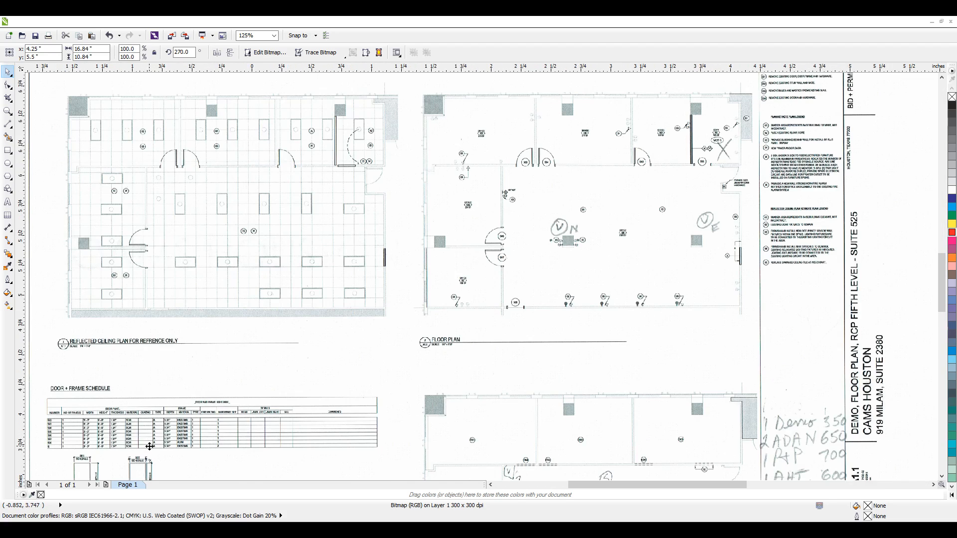
scroll(299, 401, up, 2)
scroll(842, 167, up, 2)
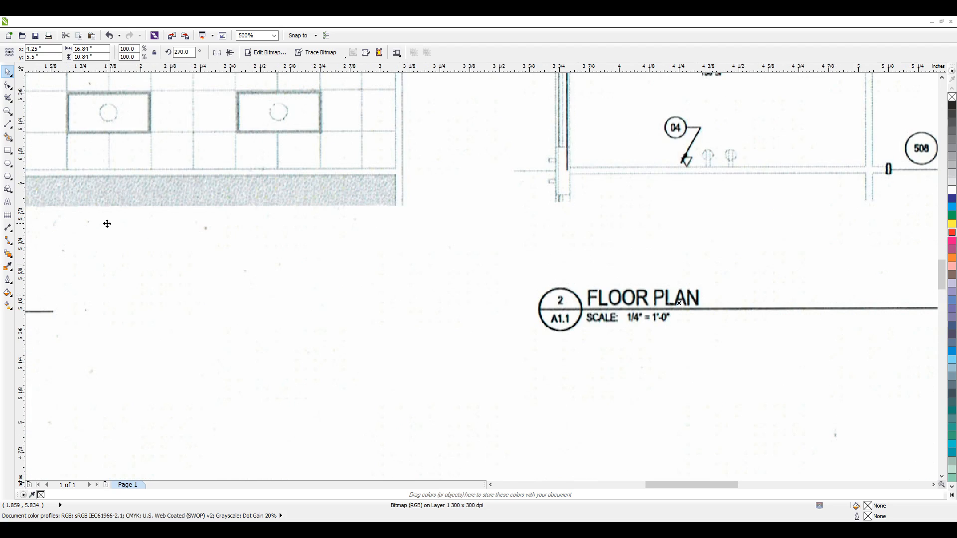
scroll(108, 225, up, 2)
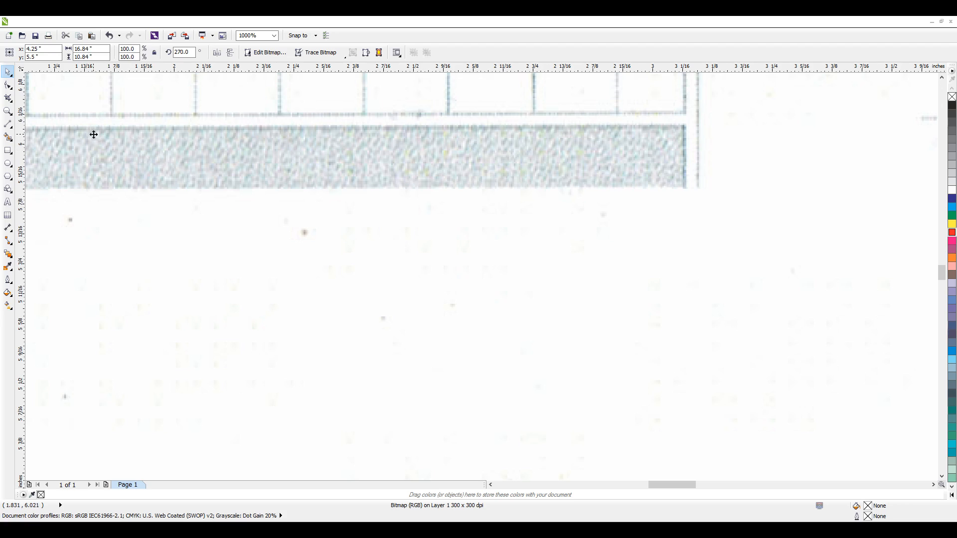
scroll(94, 134, down, 8)
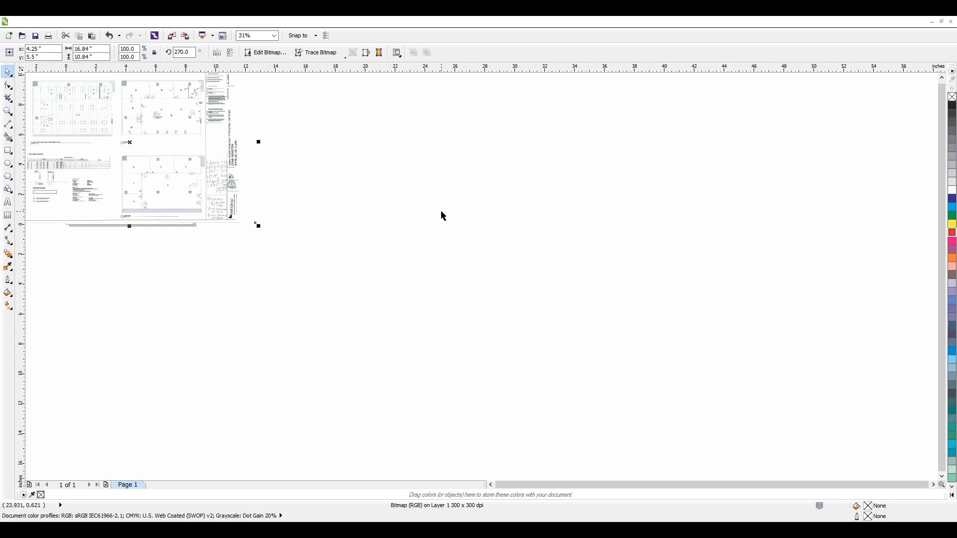
Step: Deselect the bitmap and examine the demo plan, the reflected ceiling plan and the whole sheet at different magnifications
drag(373, 222, 661, 415)
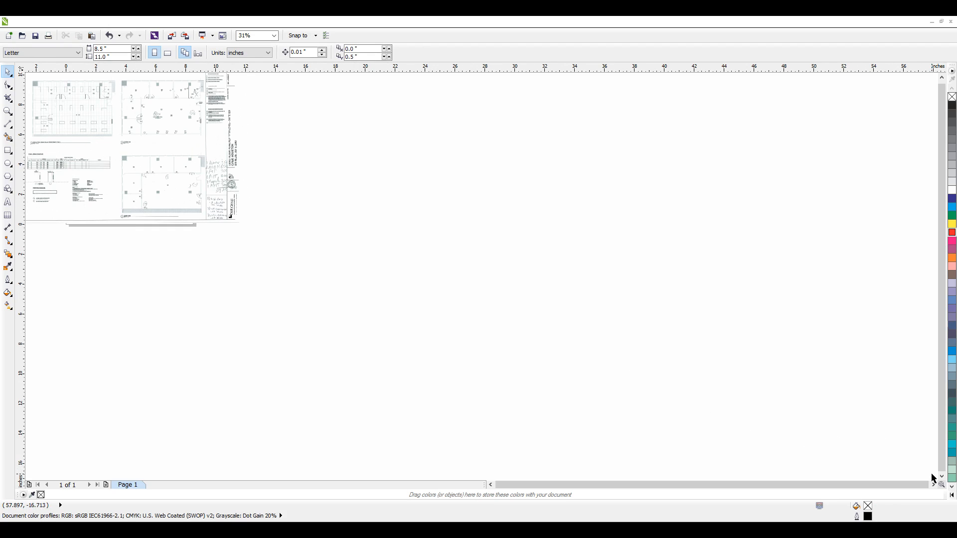
scroll(934, 479, down, 2)
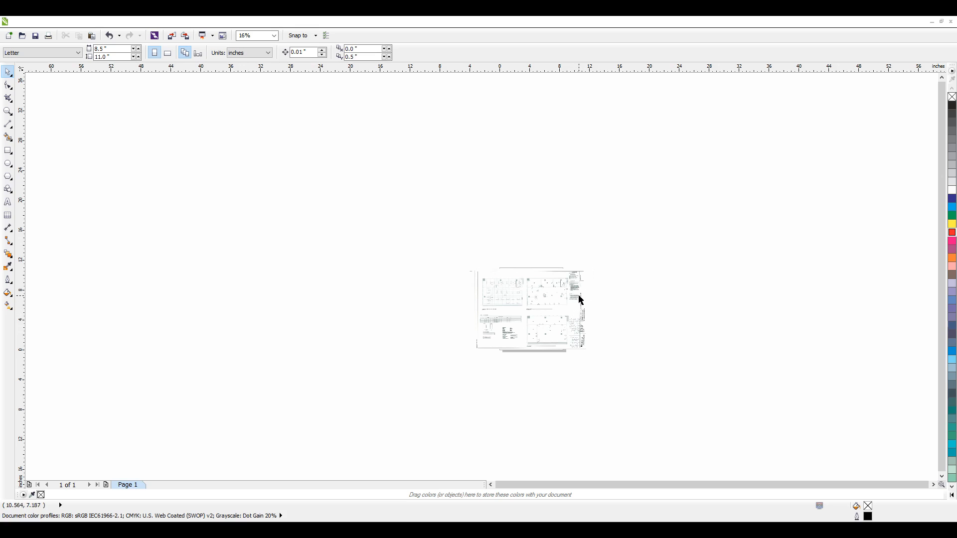
scroll(549, 327, up, 3)
scroll(569, 364, up, 3)
scroll(579, 368, up, 2)
scroll(310, 232, down, 6)
scroll(229, 214, up, 5)
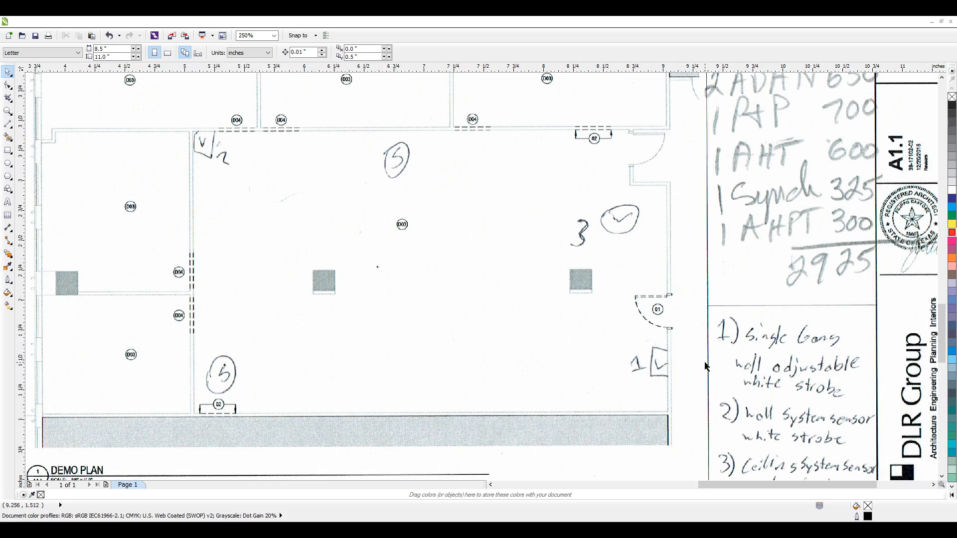
scroll(682, 359, down, 5)
scroll(435, 136, up, 5)
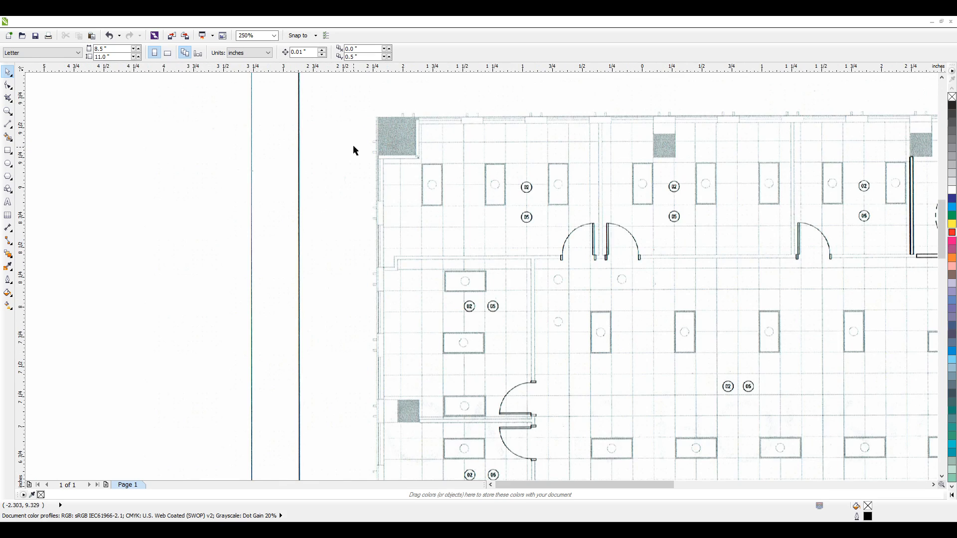
scroll(372, 152, down, 3)
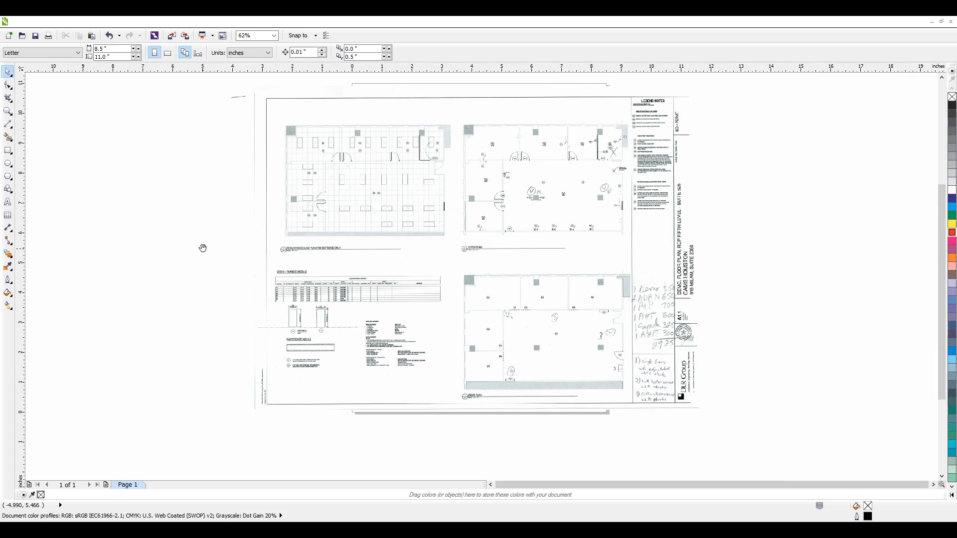
mouse_move(202, 247)
mouse_down()
mouse_move(208, 239)
mouse_move(327, 305)
mouse_move(104, 329)
mouse_move(66, 241)
mouse_move(205, 241)
mouse_move(235, 268)
mouse_move(229, 261)
mouse_move(211, 424)
mouse_move(215, 261)
mouse_move(154, 262)
mouse_move(208, 269)
mouse_up()
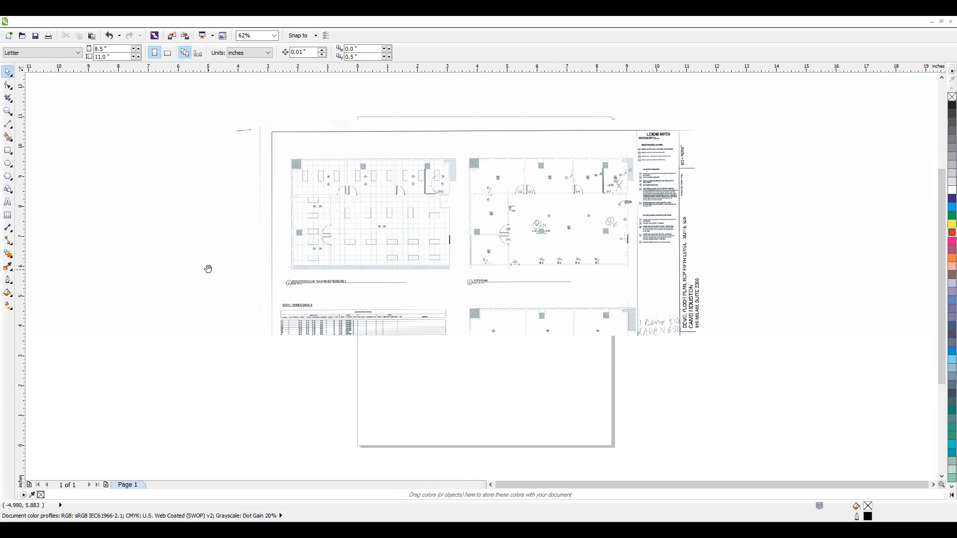
Step: Examine the whole sheet, the demo plan, and the floor plan with its keynote legends at up to 250% magnification
scroll(251, 309, up, 2)
scroll(194, 277, down, 2)
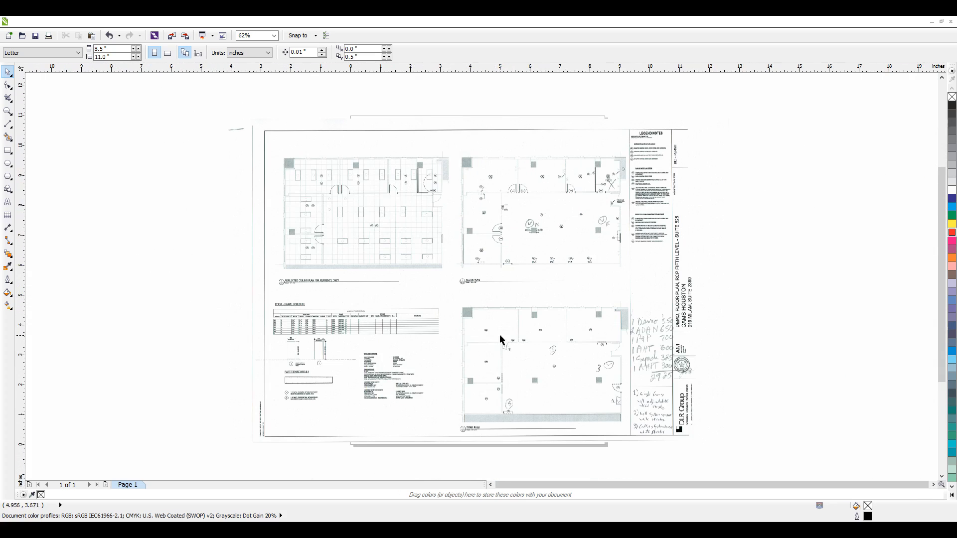
scroll(496, 339, up, 2)
scroll(566, 389, up, 2)
drag(643, 385, 600, 246)
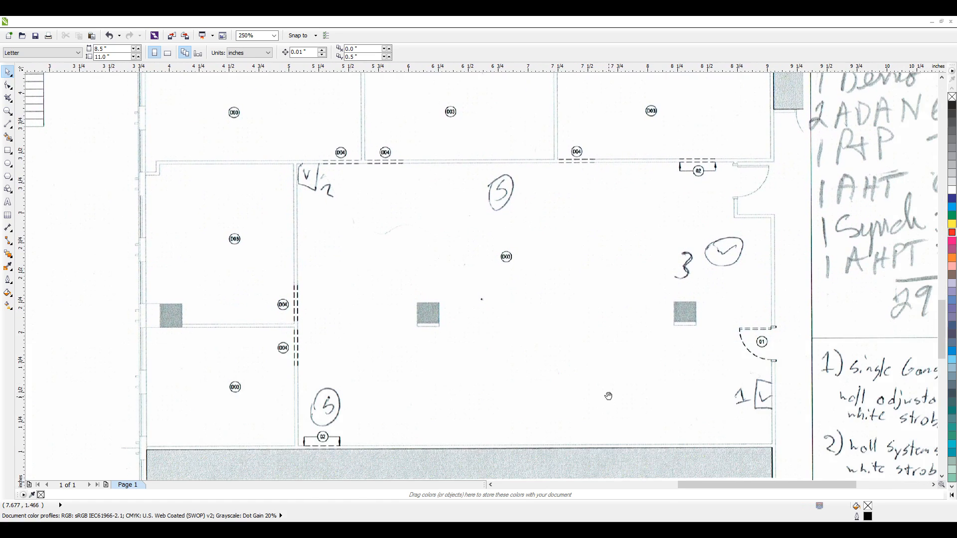
drag(609, 396, 584, 291)
drag(516, 224, 530, 295)
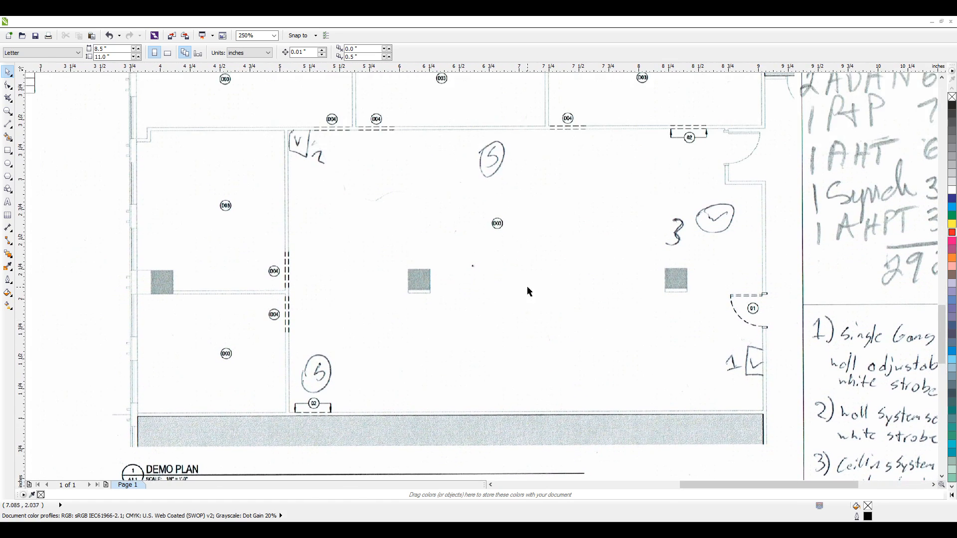
drag(500, 220, 566, 405)
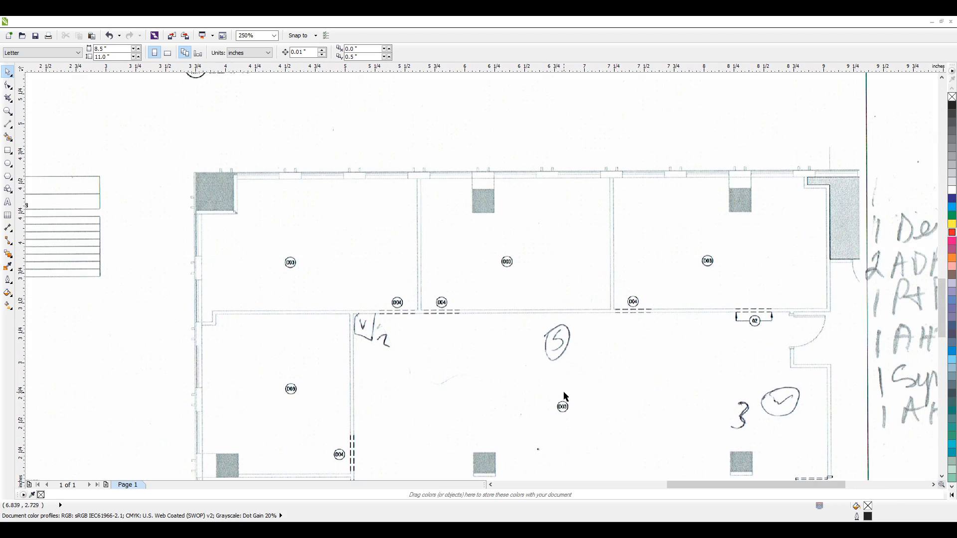
drag(463, 234, 510, 505)
drag(556, 250, 170, 310)
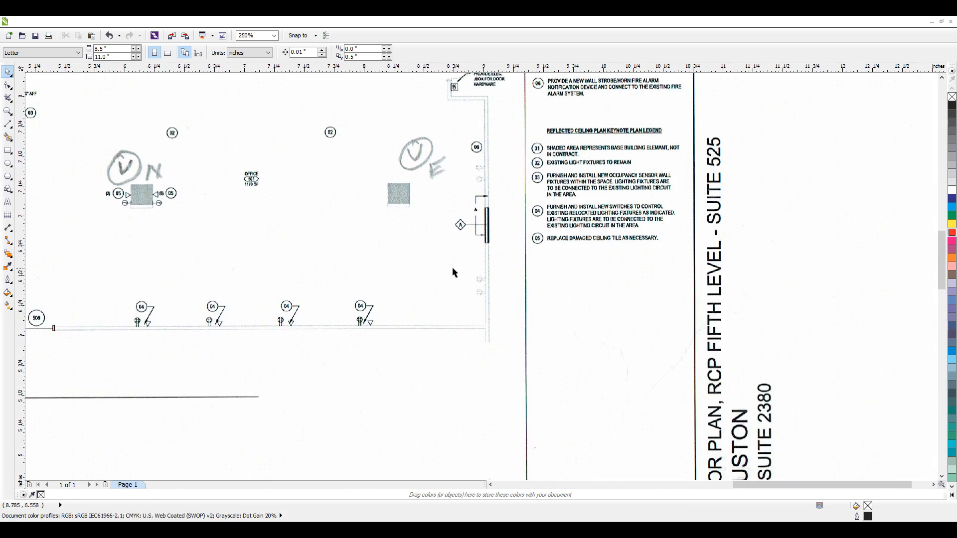
drag(344, 266, 639, 310)
drag(492, 233, 509, 339)
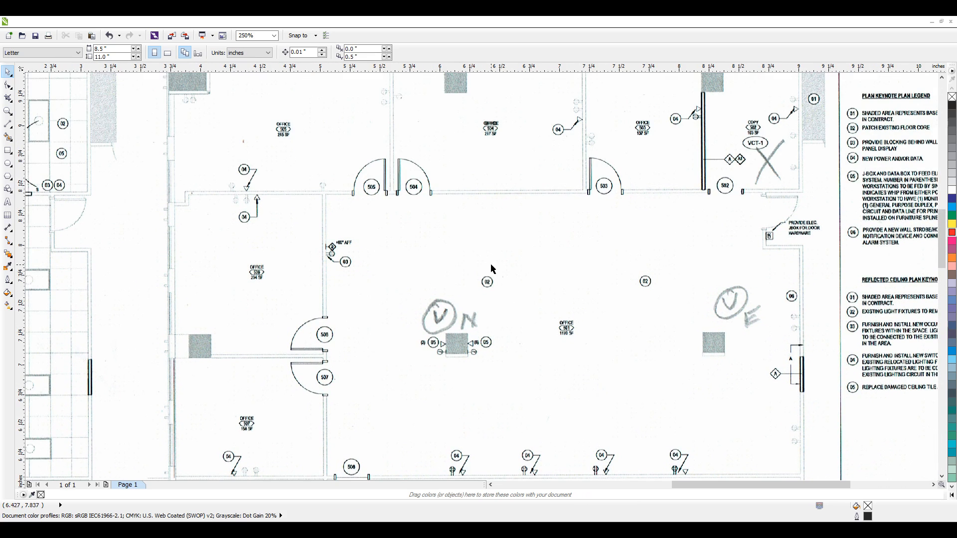
scroll(653, 237, down, 3)
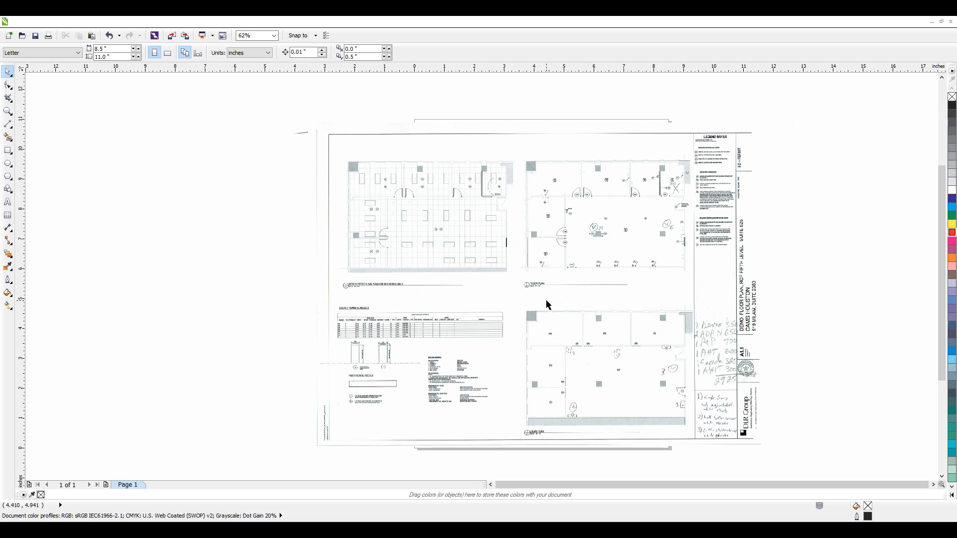
Step: Select the floor plan bitmap by its body and by its outer edge to inspect its extents and size
click(476, 270)
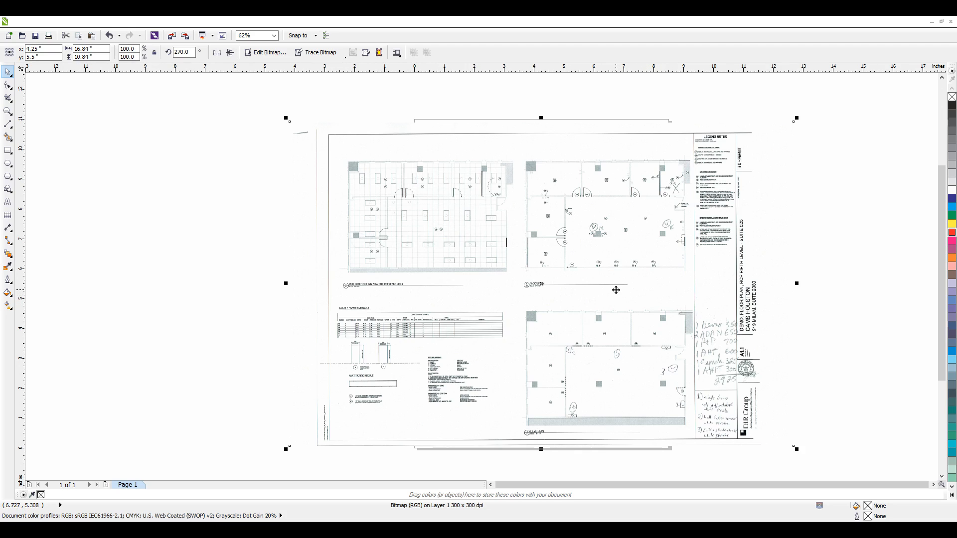
click(187, 229)
double_click(295, 133)
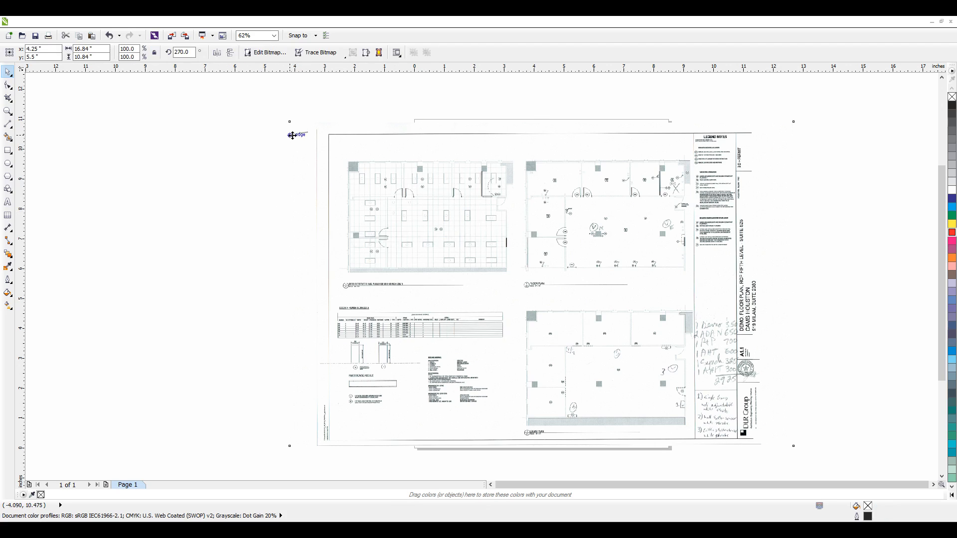
click(278, 176)
click(454, 220)
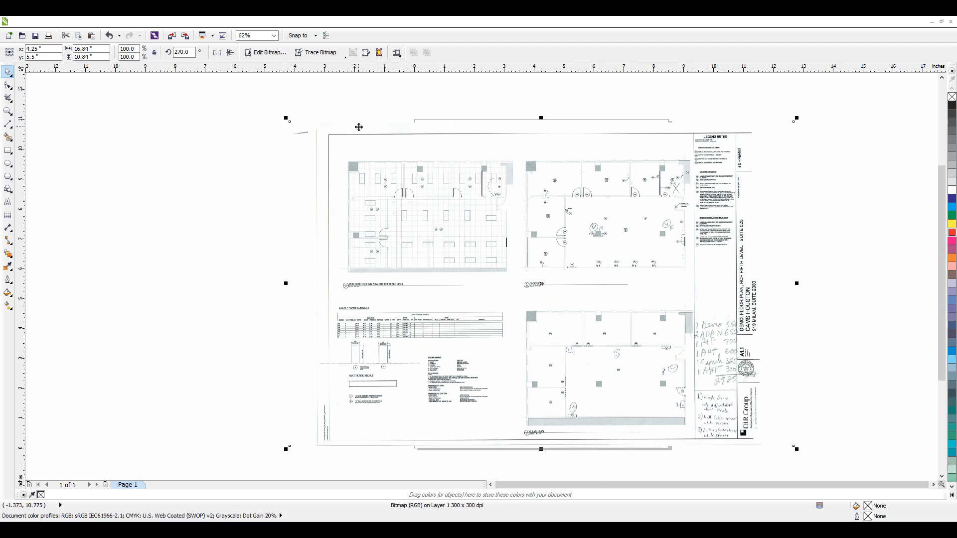
Step: Move the floor plan bitmap completely off the page to the empty area on its right side
drag(408, 343, 408, 349)
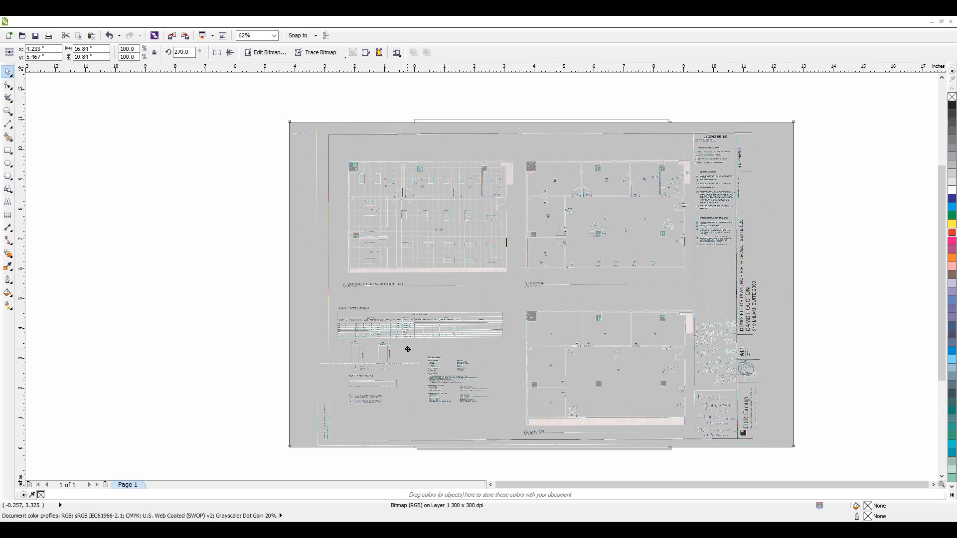
drag(408, 350, 408, 350)
drag(408, 350, 408, 349)
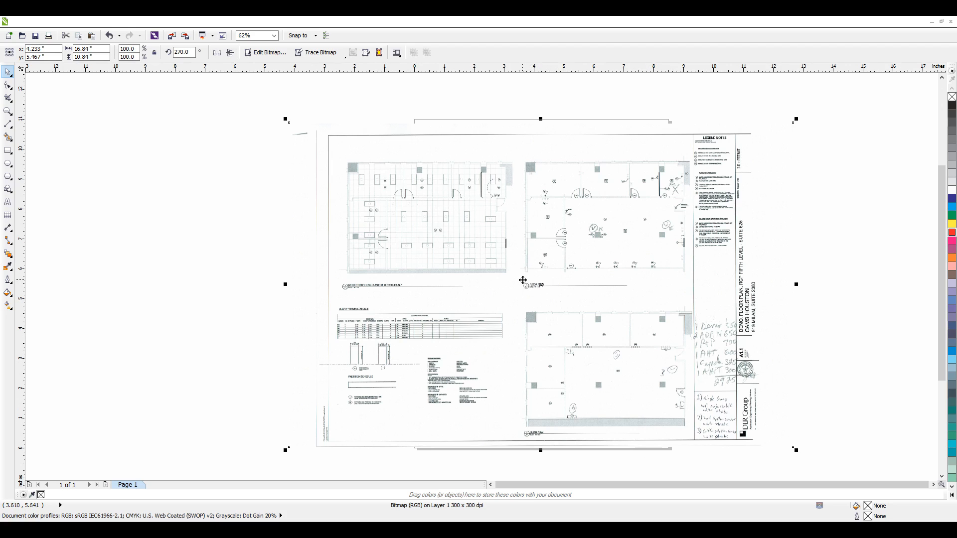
drag(489, 271, 735, 307)
drag(615, 290, 804, 247)
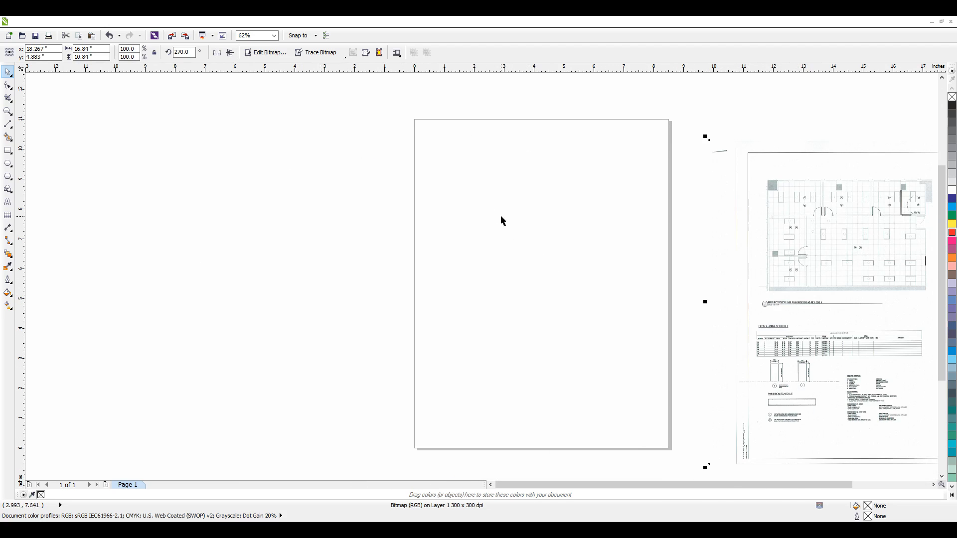
Step: Inspect the page's width and height settings and compare them with the bitmap's dimensions, leaving nothing selected
click(479, 198)
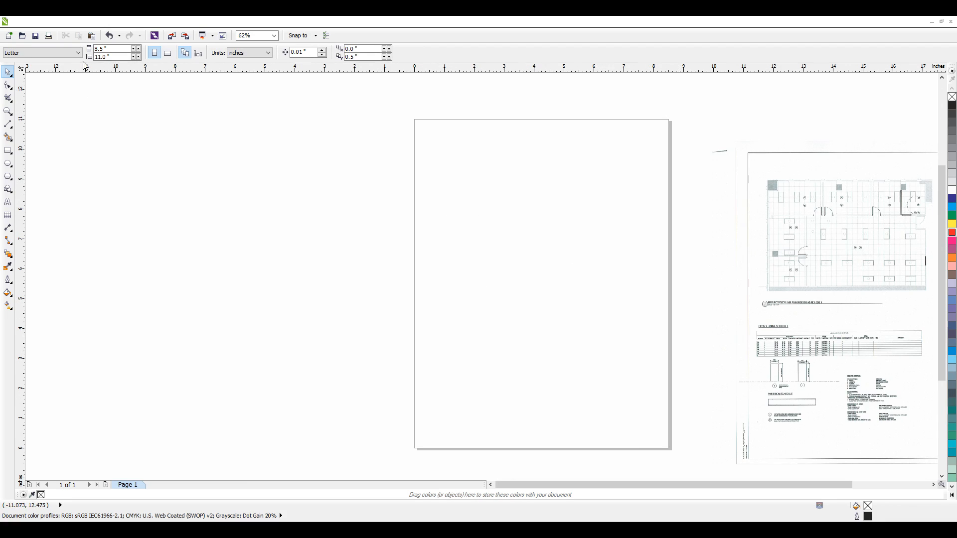
click(111, 48)
click(118, 56)
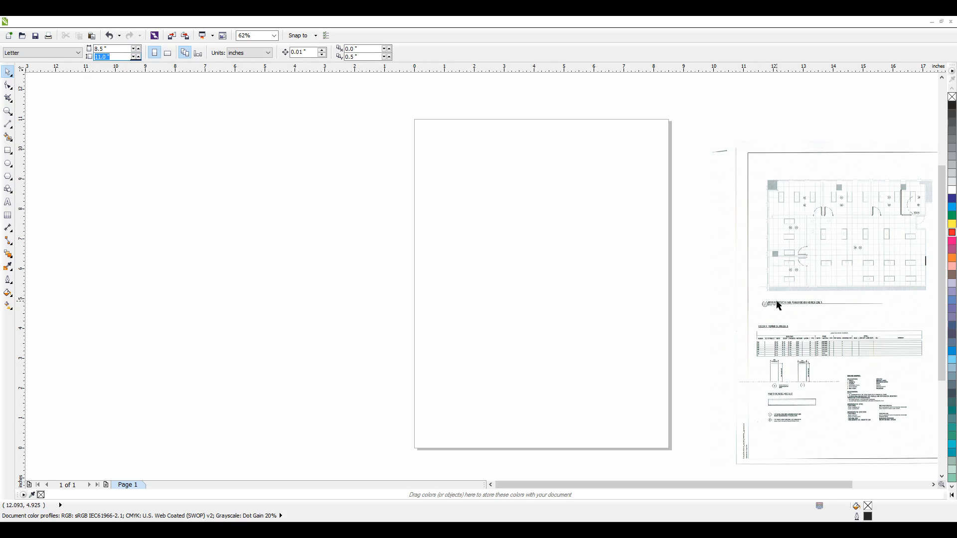
scroll(324, 235, down, 2)
click(523, 236)
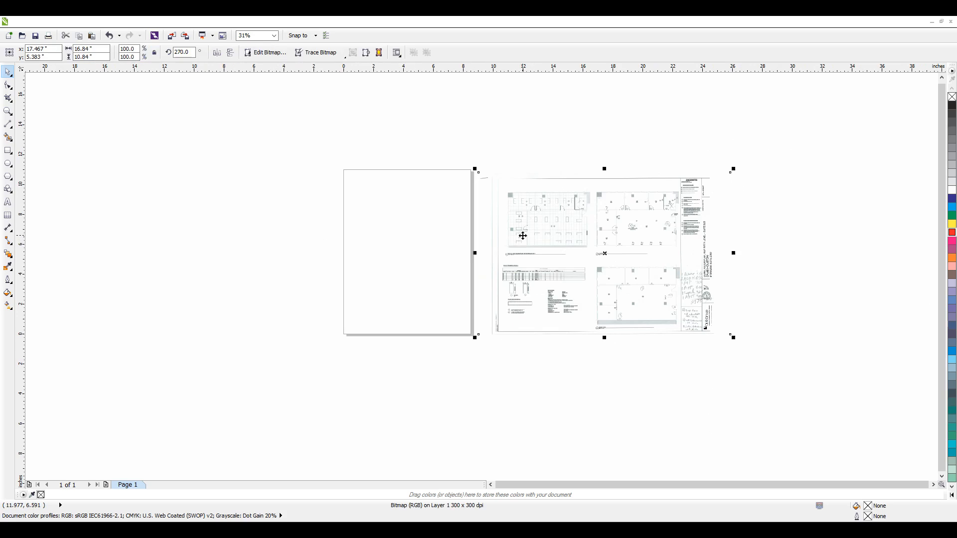
click(511, 134)
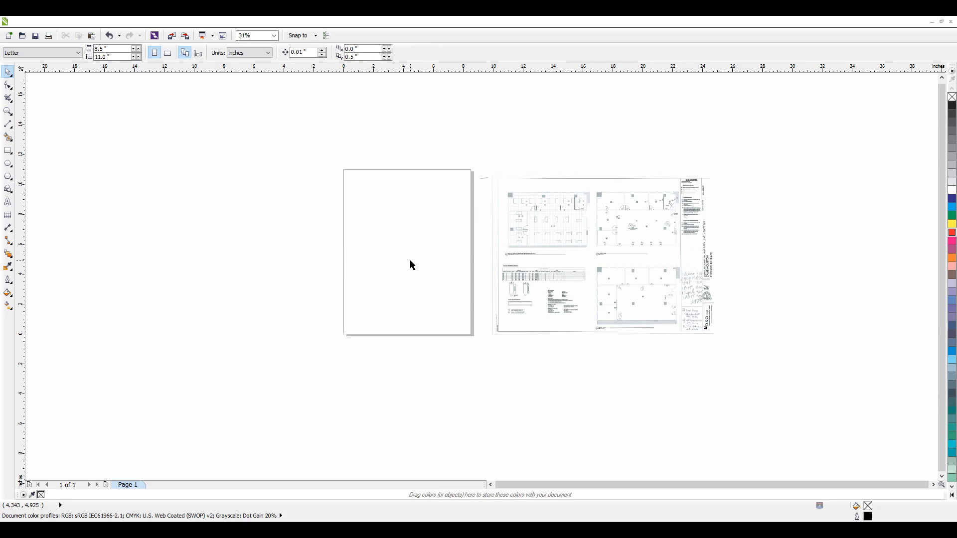
Step: Move the bitmap farther from the page and set its size to 17 inches wide by 11 inches high
mouse_move(611, 277)
mouse_down()
mouse_move(474, 271)
mouse_move(601, 274)
mouse_up()
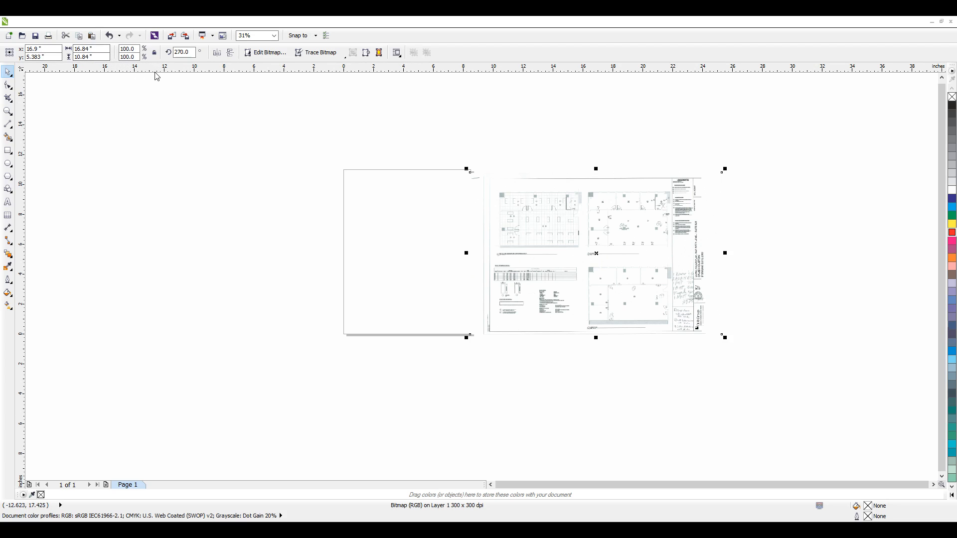
drag(511, 223, 538, 218)
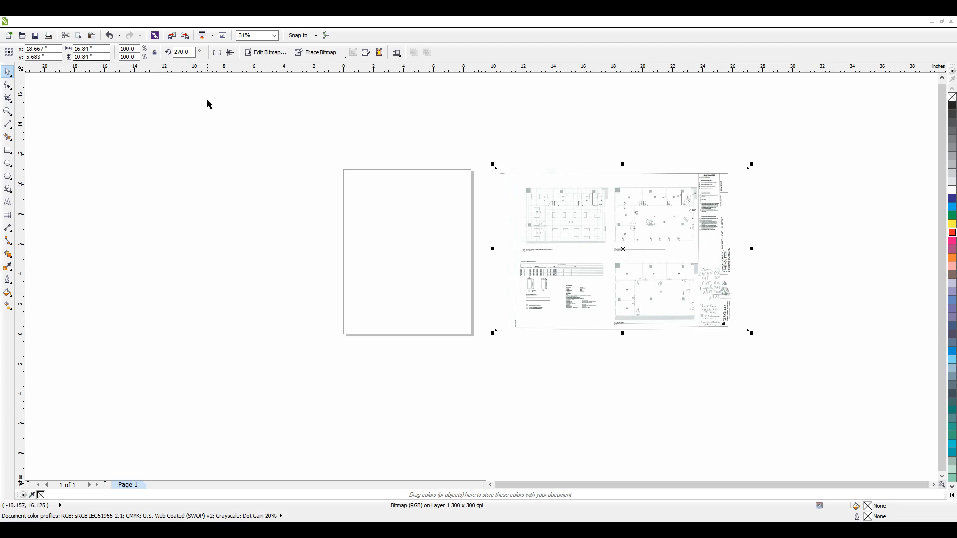
double_click(98, 49)
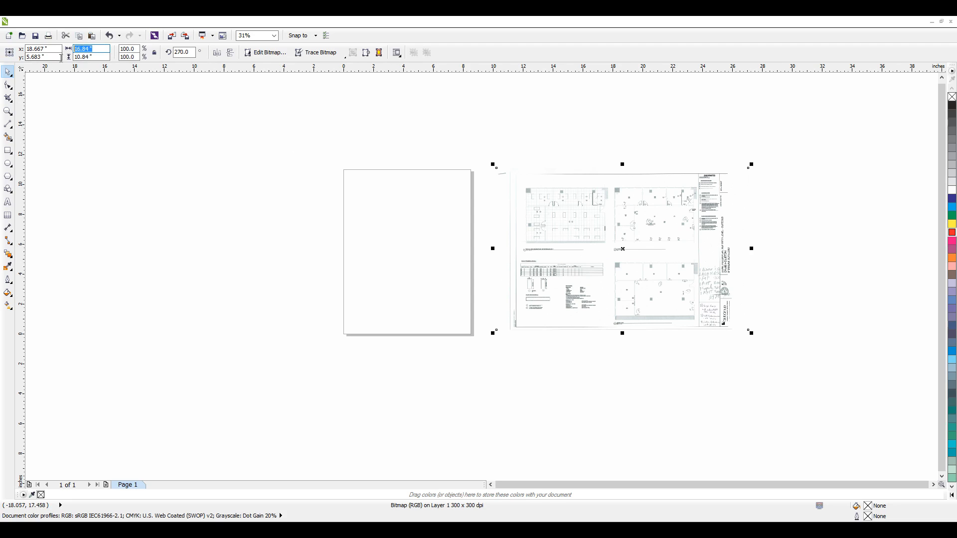
text(17)
key(Tab)
text(1)
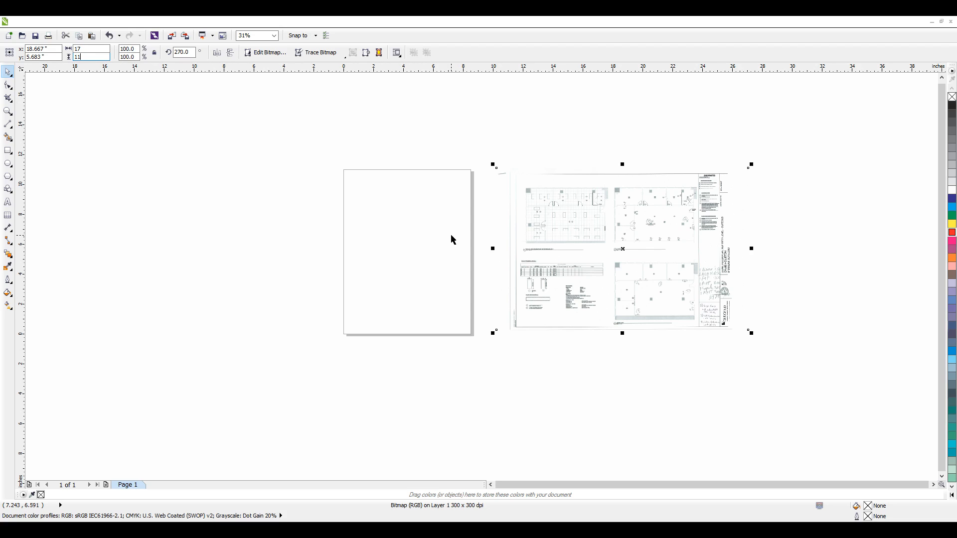
click(540, 124)
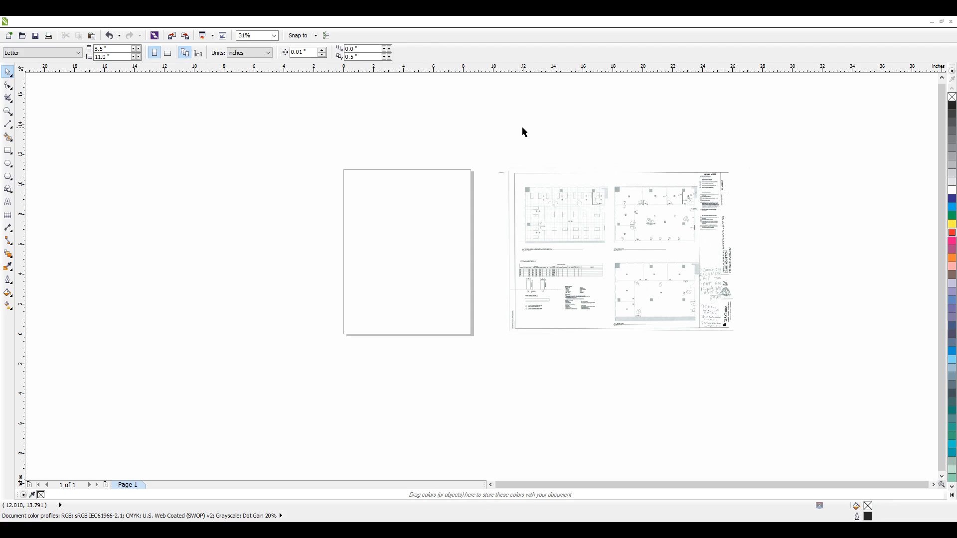
Step: Set the page size to 11 inches wide by 17 inches high
drag(119, 50, 95, 52)
text(11)
key(Tab)
text(17)
key(Return)
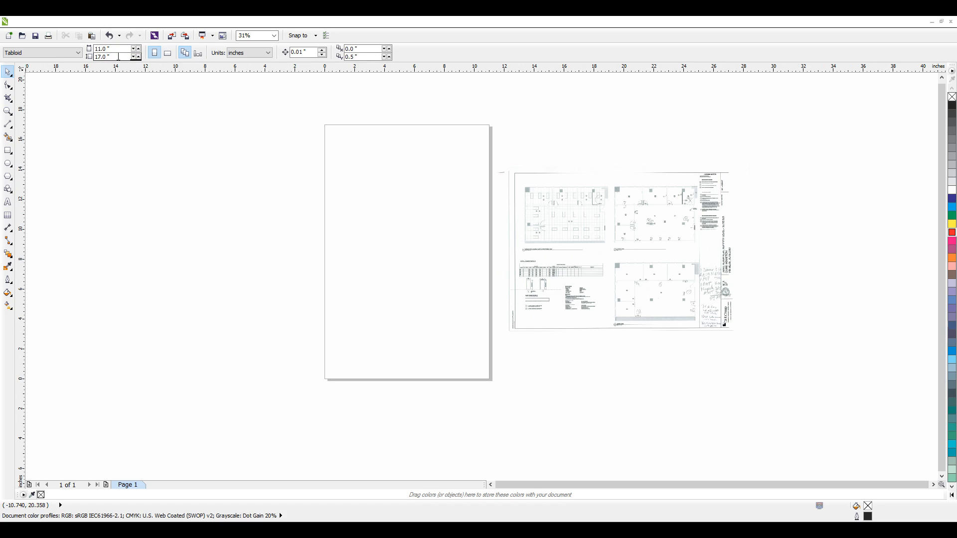
Step: Try the resized bitmap on the portrait page and move it back off to the page's right side
drag(571, 234, 418, 239)
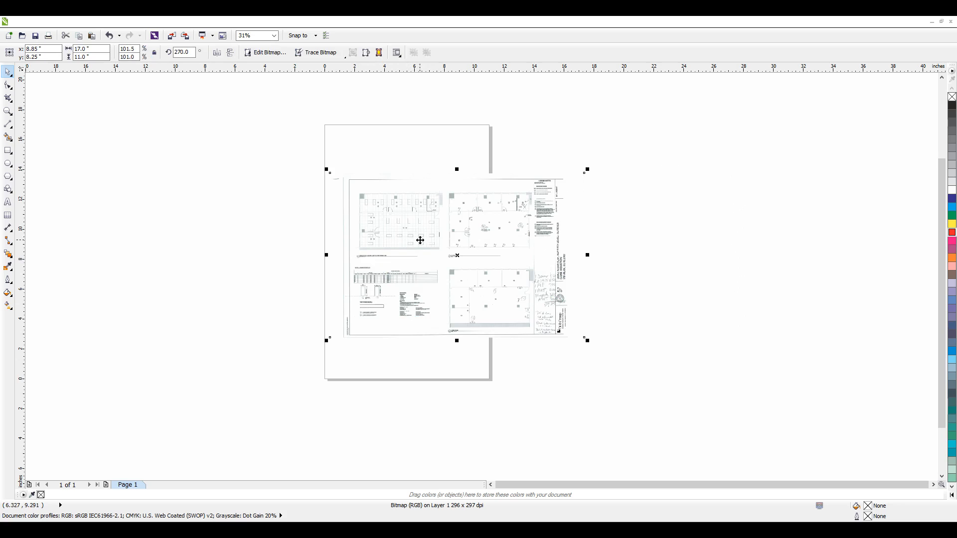
scroll(430, 220, up, 1)
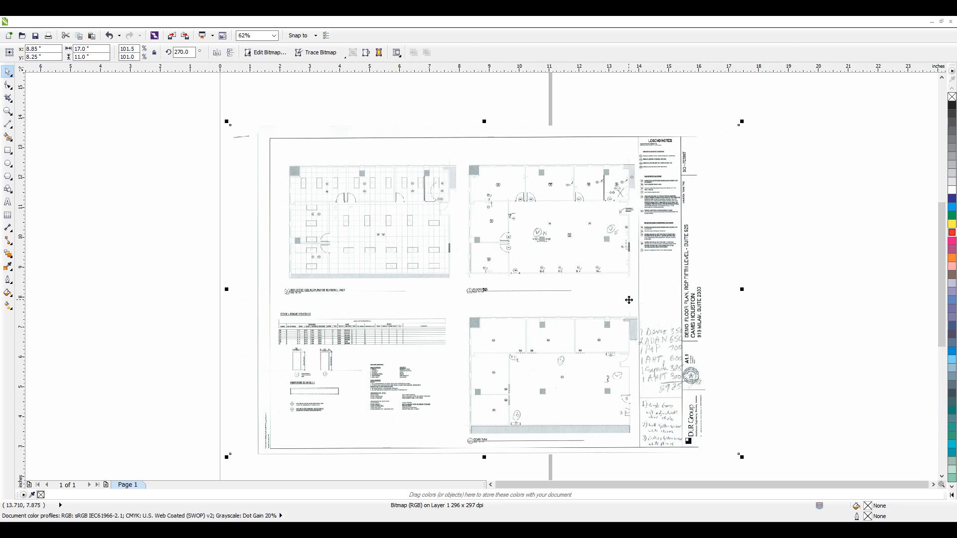
scroll(306, 267, down, 1)
drag(308, 268, 476, 269)
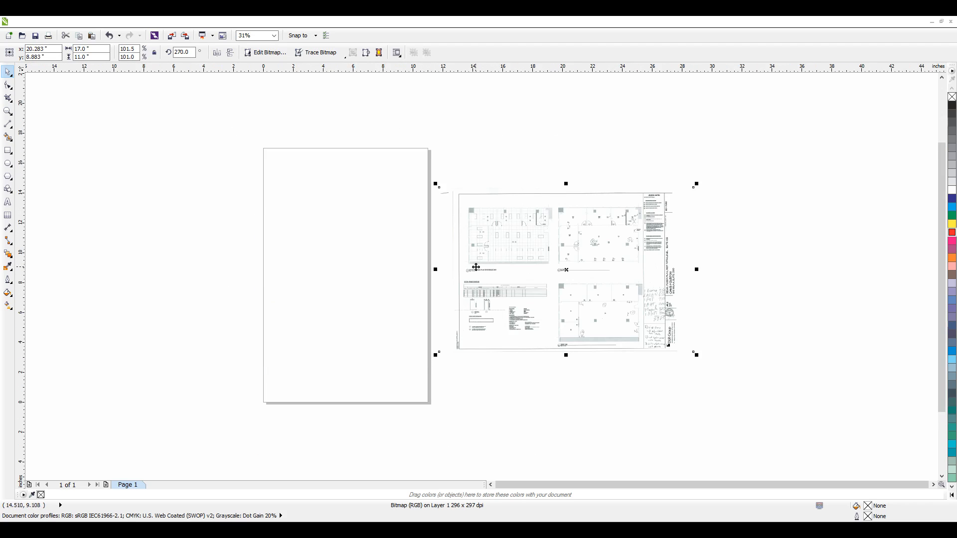
Step: Switch the page to landscape orientation and move the bitmap clear of the widened page
click(323, 209)
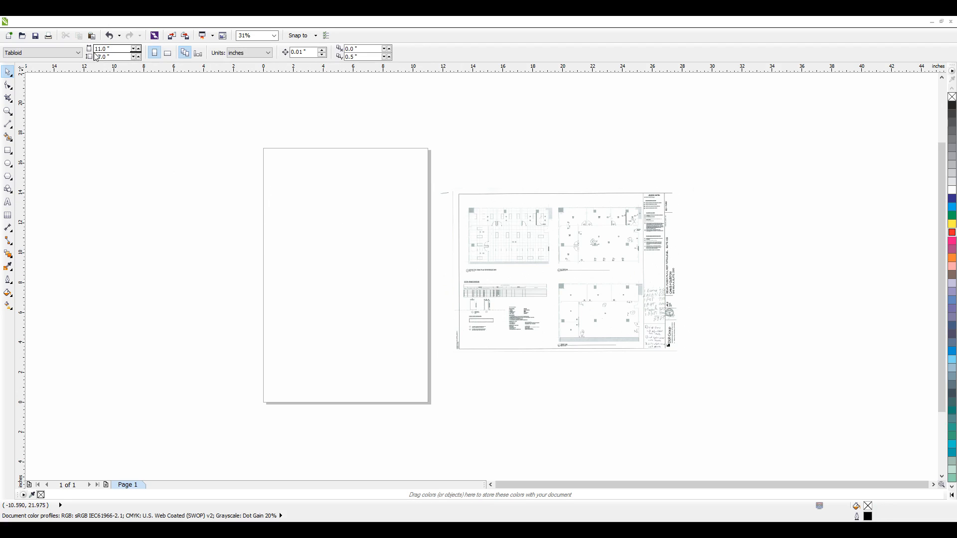
click(167, 53)
click(560, 272)
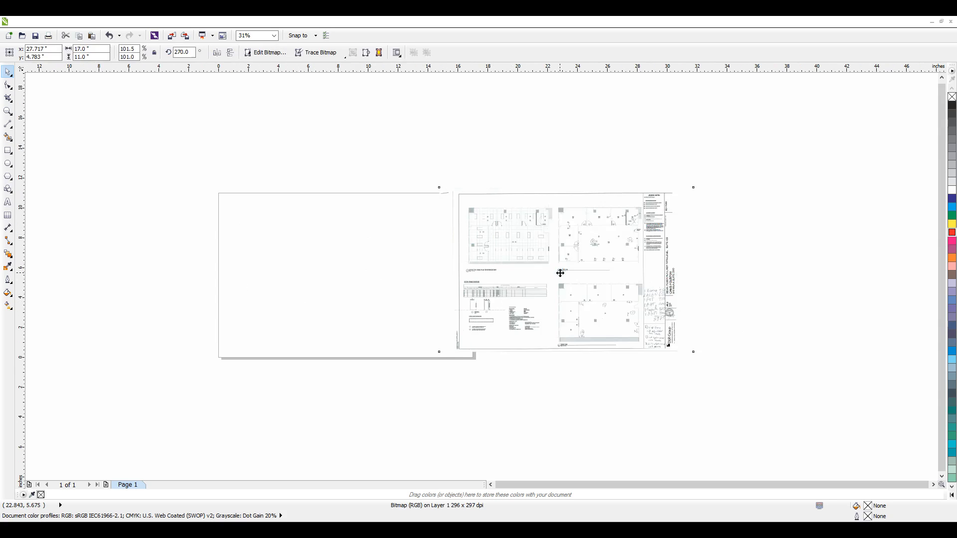
drag(560, 272, 629, 285)
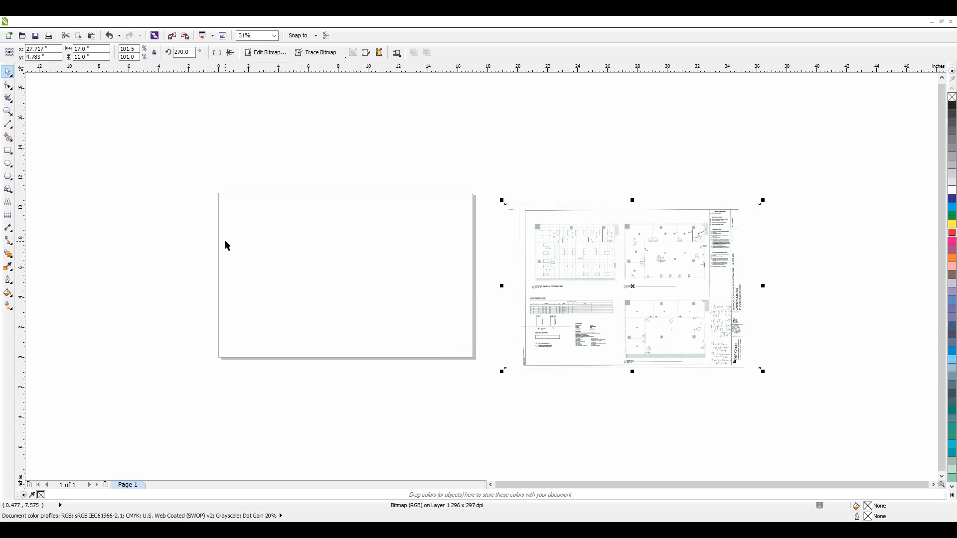
Step: Compare portrait and landscape orientation for the tabloid page, leaving it in landscape
click(176, 167)
click(154, 53)
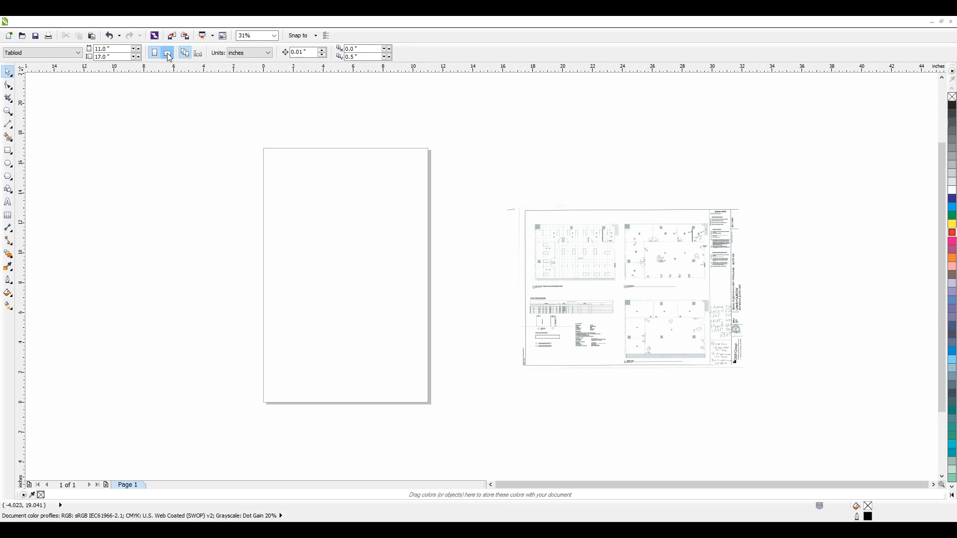
click(169, 55)
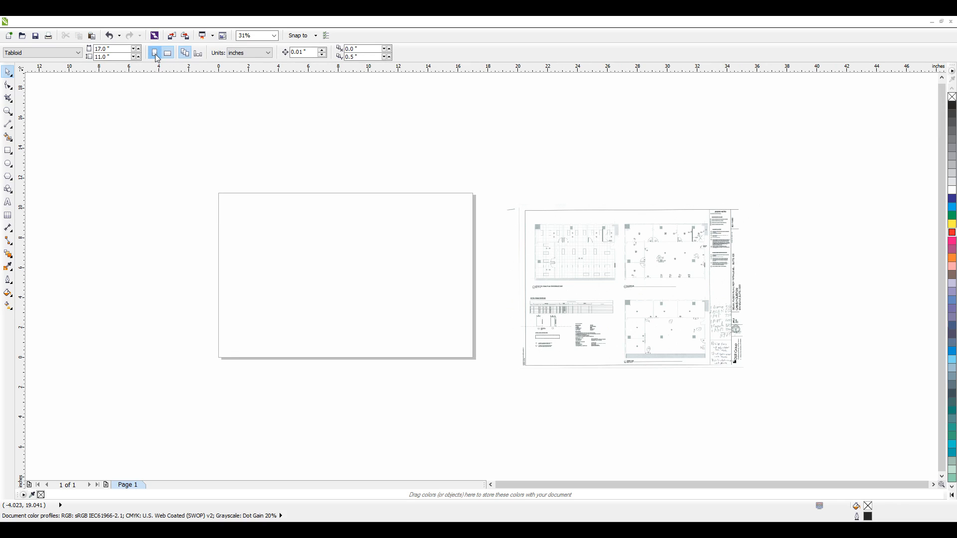
click(155, 53)
click(168, 54)
Step: Place the bitmap over the landscape page, centred at about X 8.55 and Y 5.52 inches, and deselect it
drag(657, 294, 370, 280)
scroll(294, 277, up, 1)
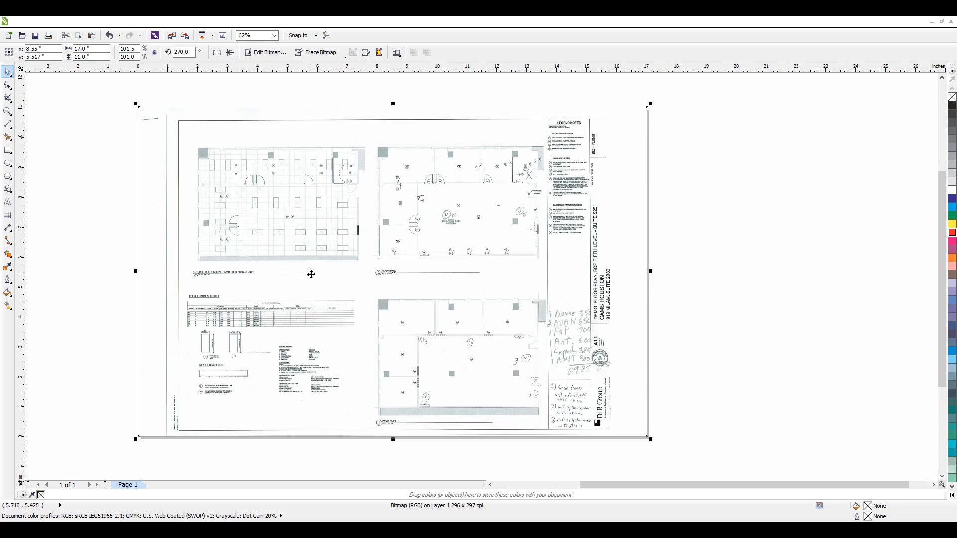
click(688, 370)
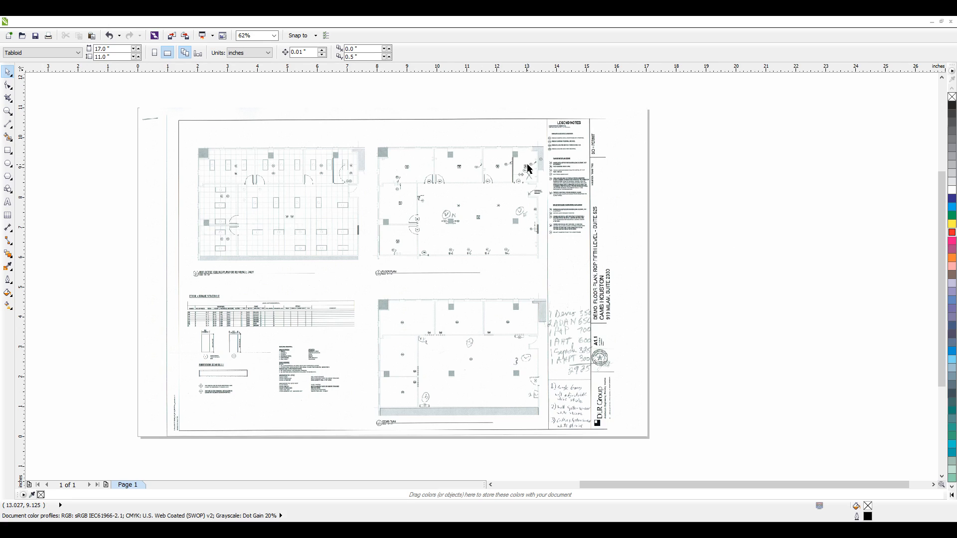
Step: Examine the sheet's lower border against the page edge below the demo plan title at 250% magnification
scroll(390, 452, up, 4)
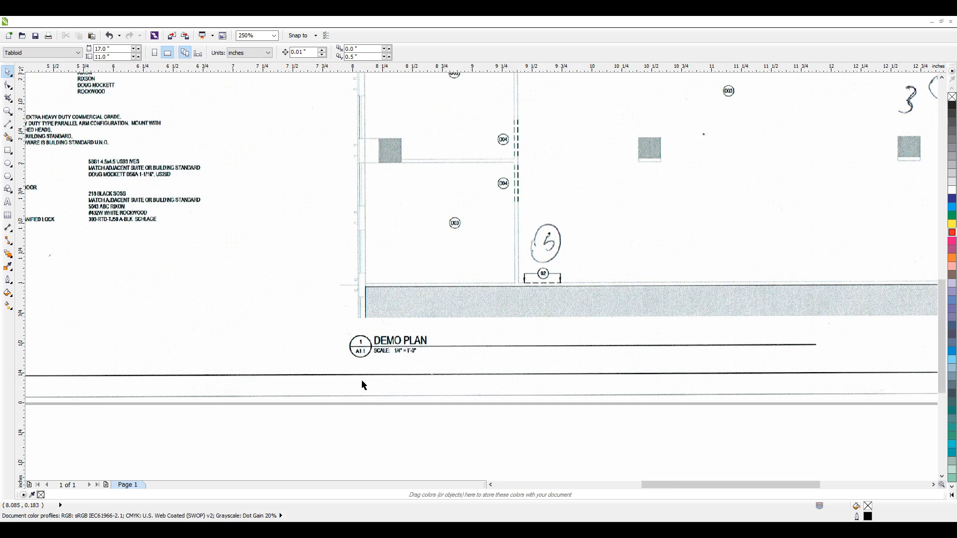
scroll(363, 385, down, 2)
scroll(343, 382, up, 2)
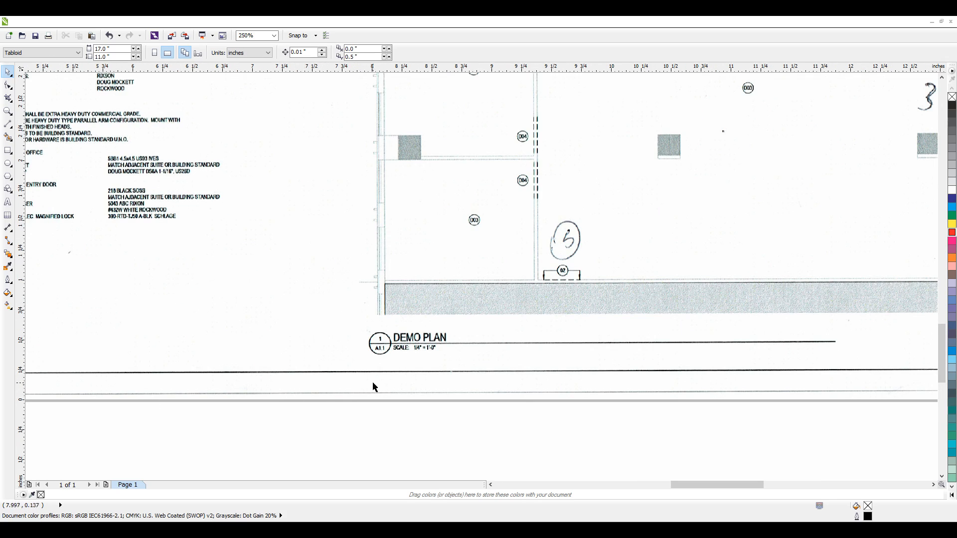
scroll(412, 388, down, 2)
scroll(371, 390, up, 2)
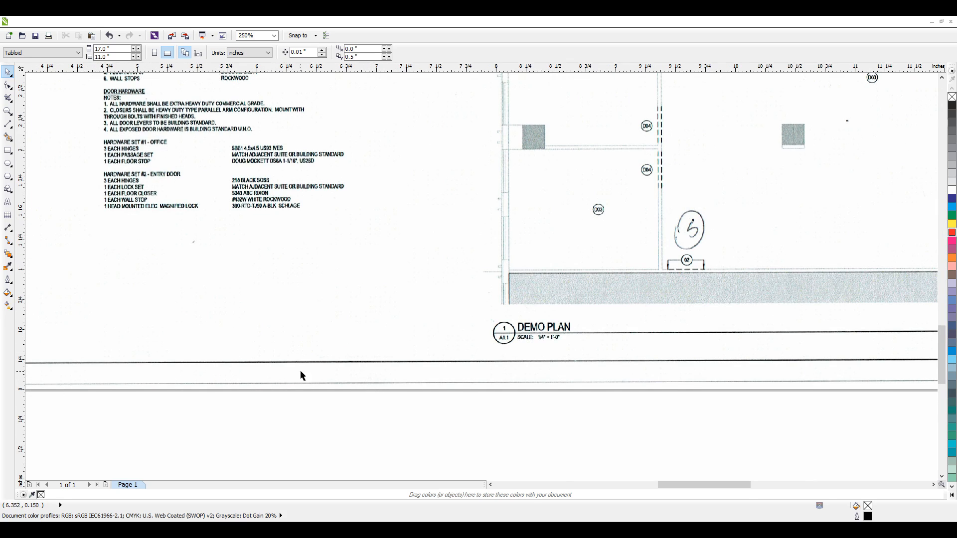
Step: Move the bitmap sideways off the landscape page, centred at about X 17.33 and Y 5.47 inches, and deselect it
scroll(297, 375, down, 2)
scroll(506, 382, down, 1)
scroll(507, 312, up, 1)
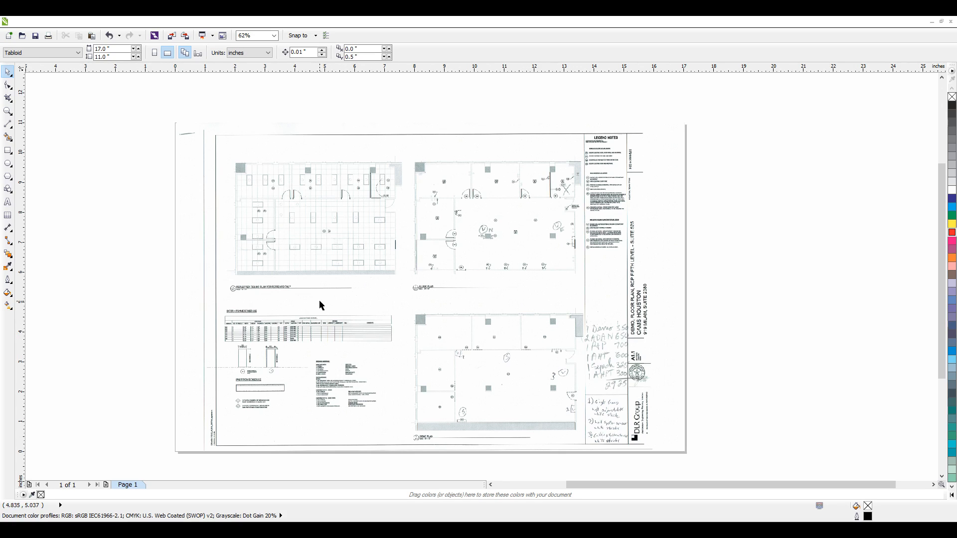
drag(291, 297, 554, 294)
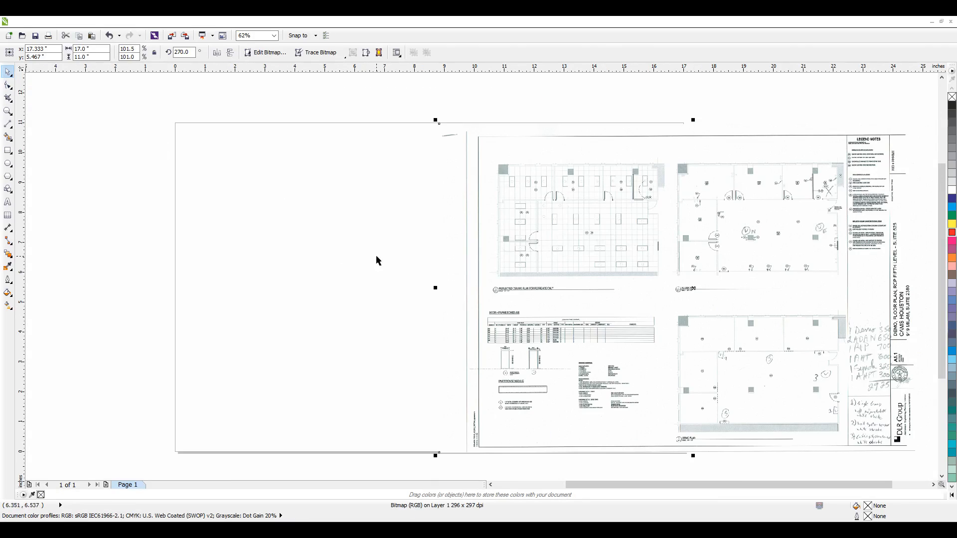
click(732, 92)
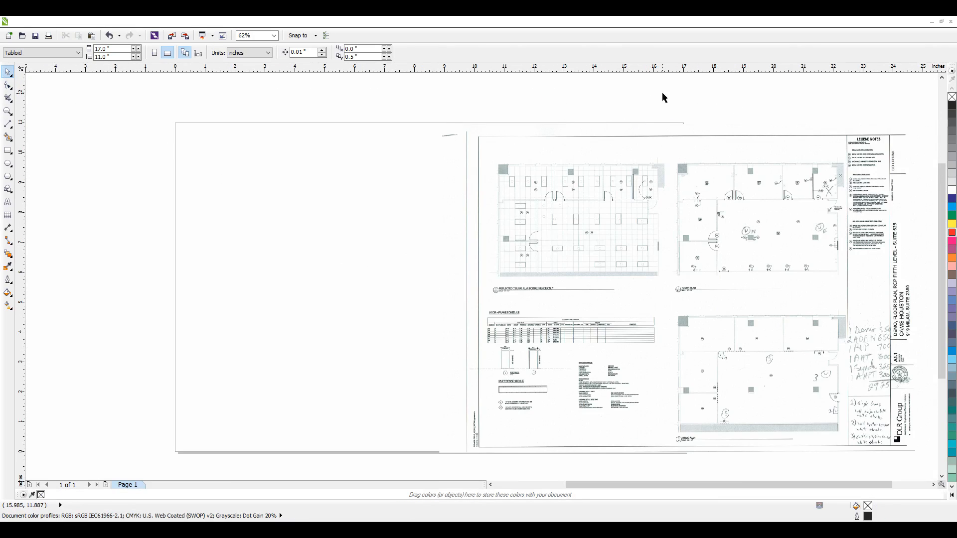
Step: Move the bitmap back over the landscape page, centred at about X 8.58 and Y 5.5 inches, and deselect it
drag(731, 317, 479, 316)
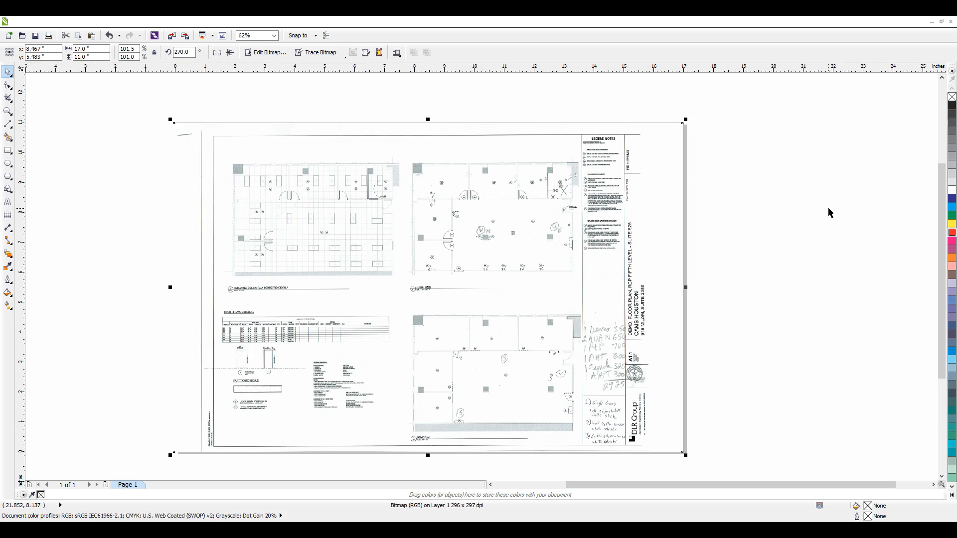
click(829, 210)
click(20, 23)
key(Escape)
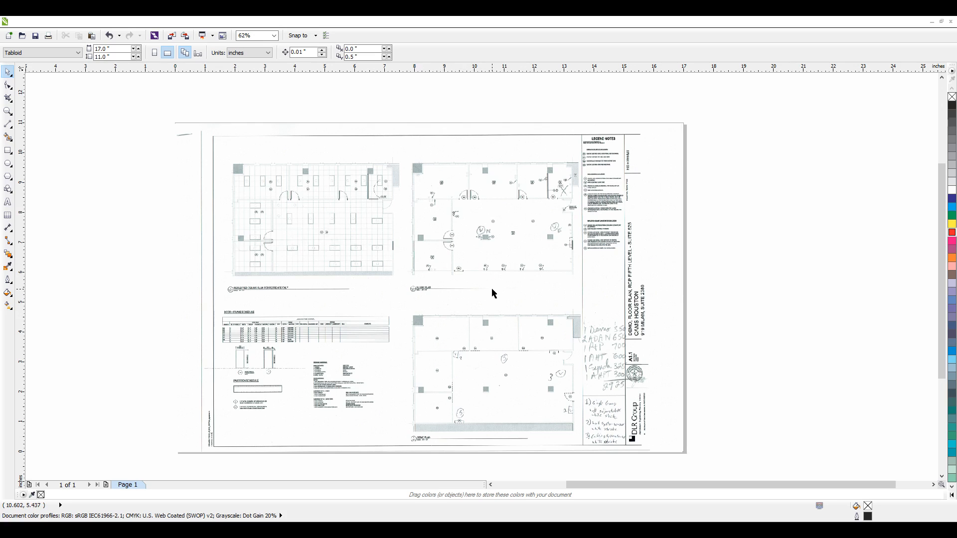
drag(463, 279, 434, 275)
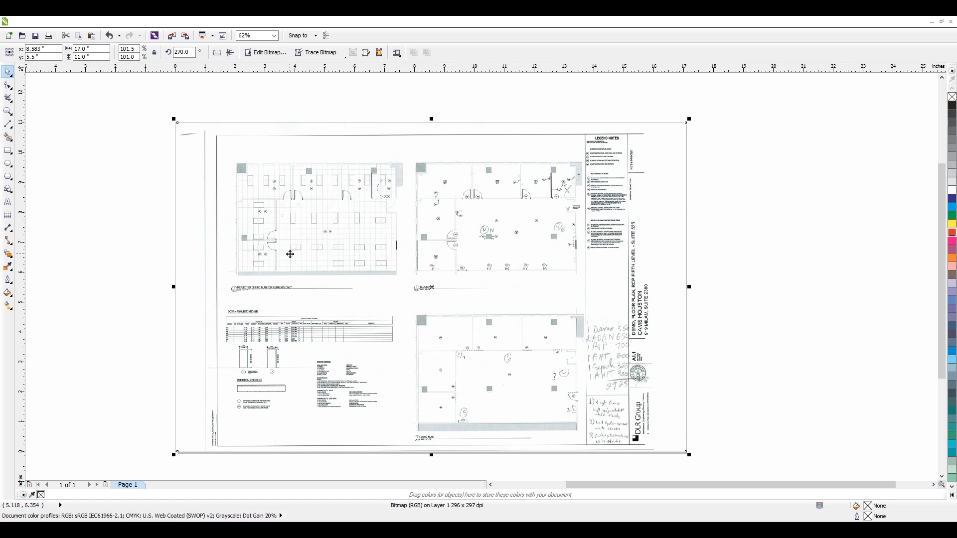
click(33, 176)
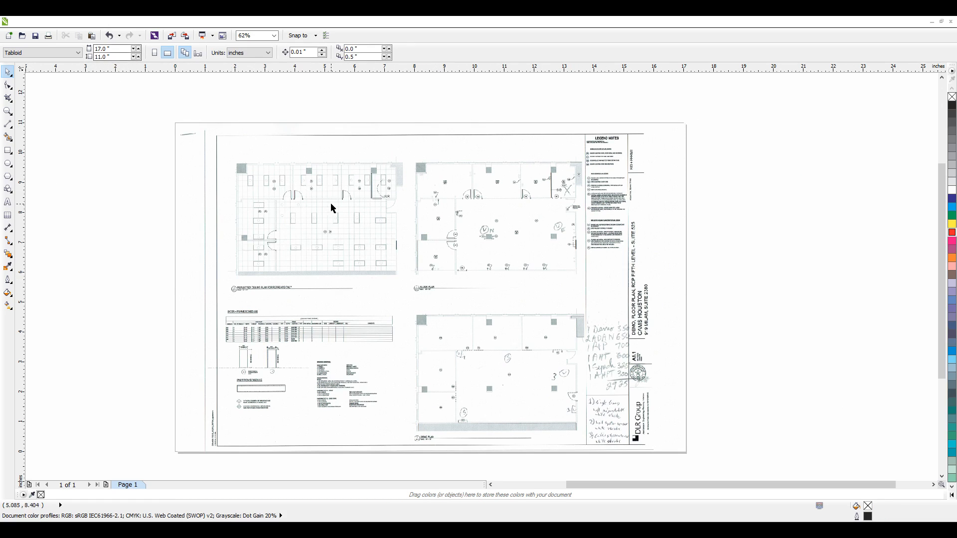